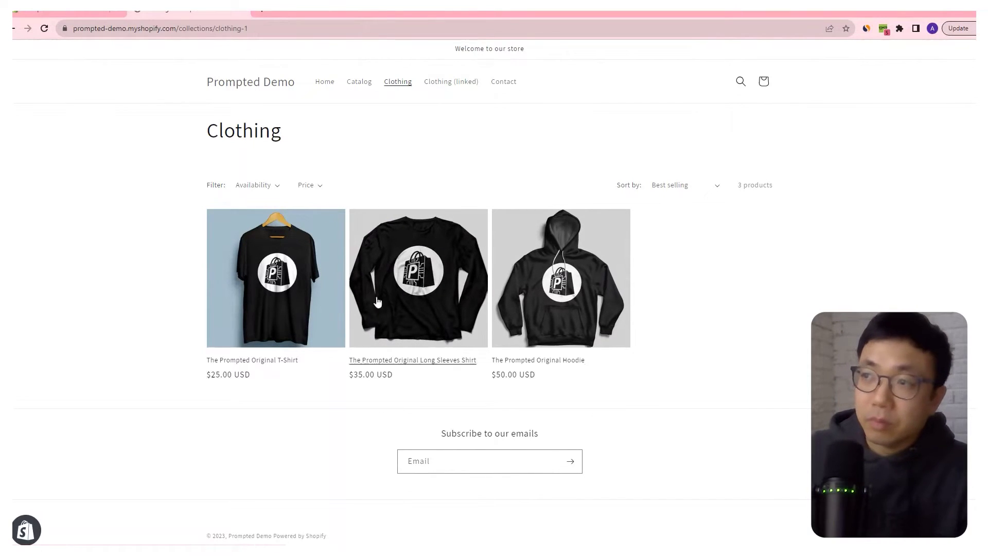
Open the Prompted Original T-Shirt in the Clothing collection, previewing Green, Blue, Red and size M, and reopen its page from the collection
left_click(288, 284)
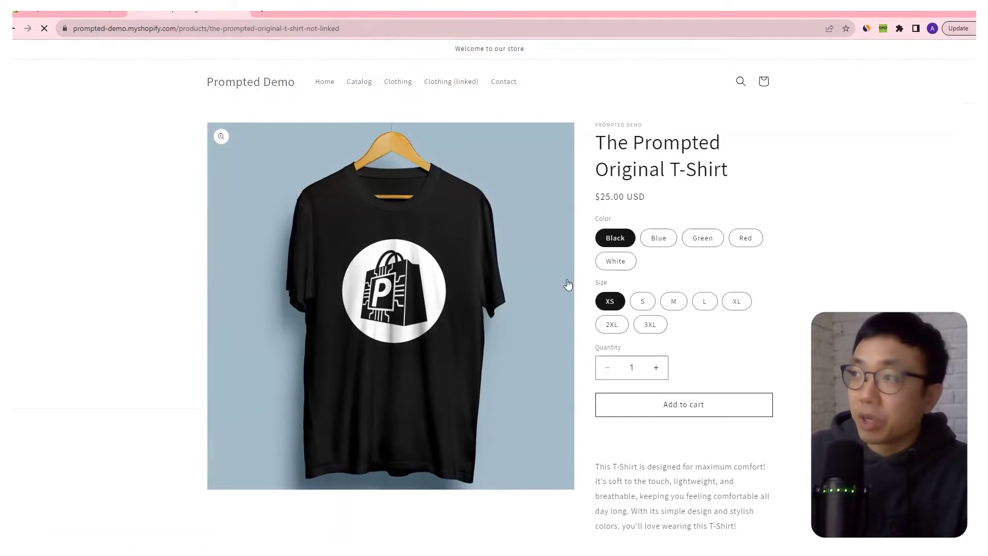
left_click(703, 245)
scroll(700, 249, "down", 2)
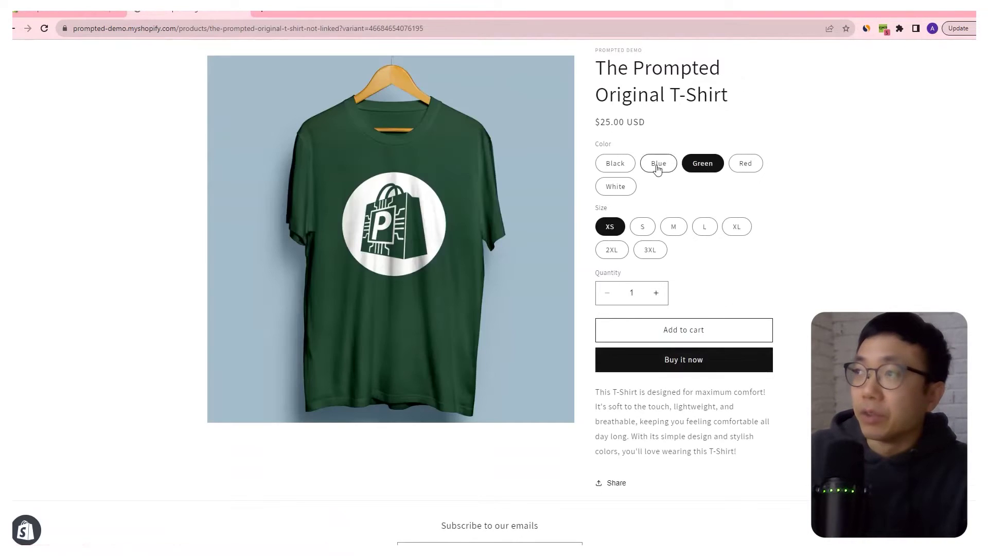
left_click(658, 163)
scroll(688, 170, "down", 1)
left_click(746, 149)
scroll(695, 209, "down", 1)
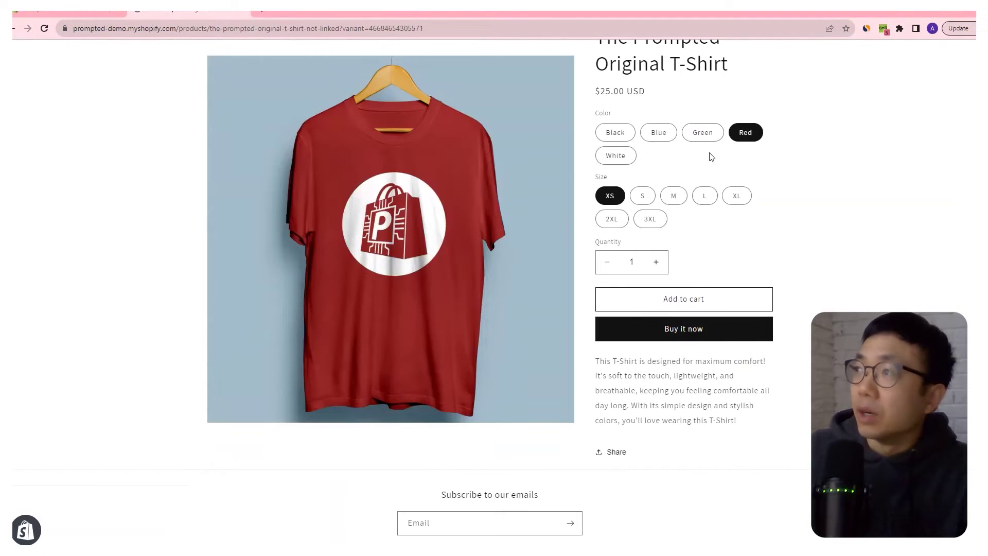
left_click(670, 198)
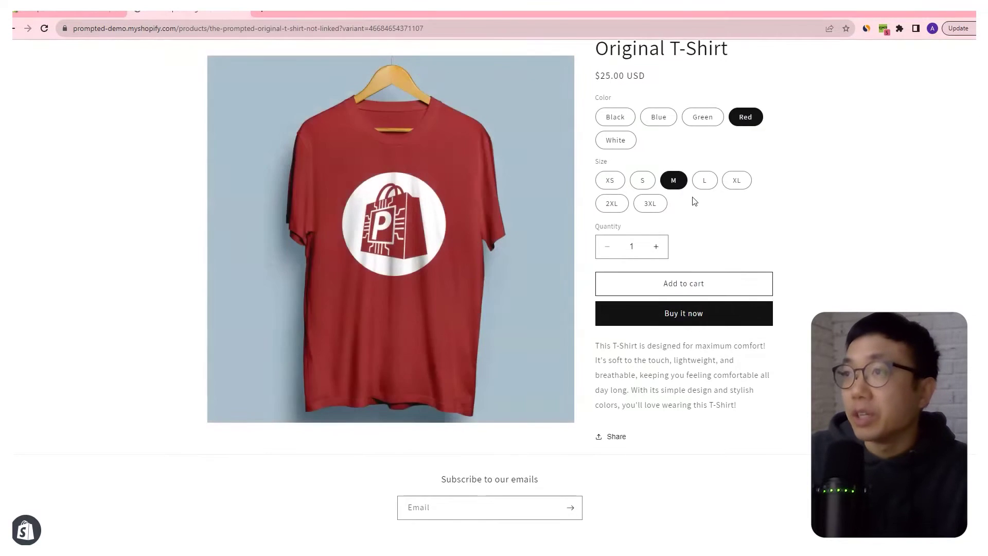
left_click(13, 28)
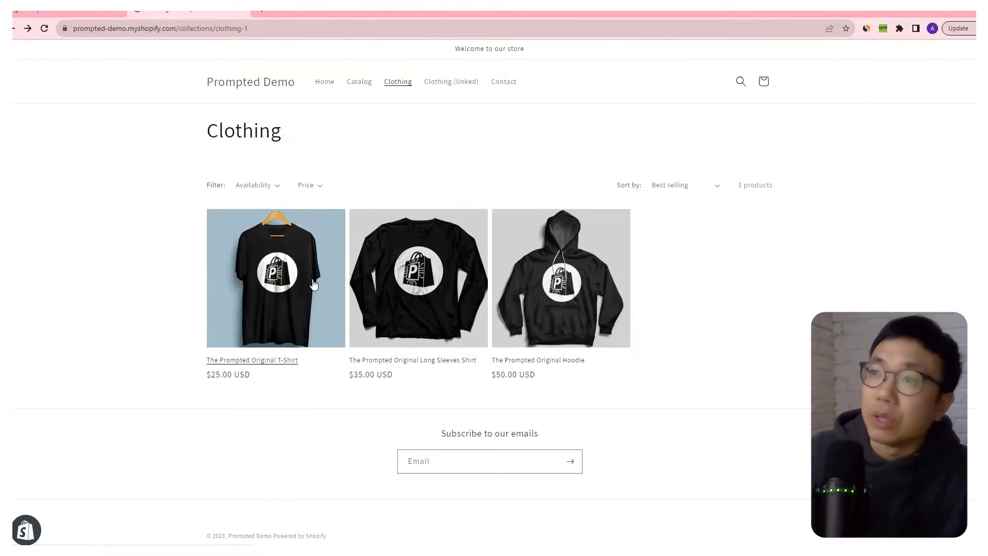
left_click(293, 269)
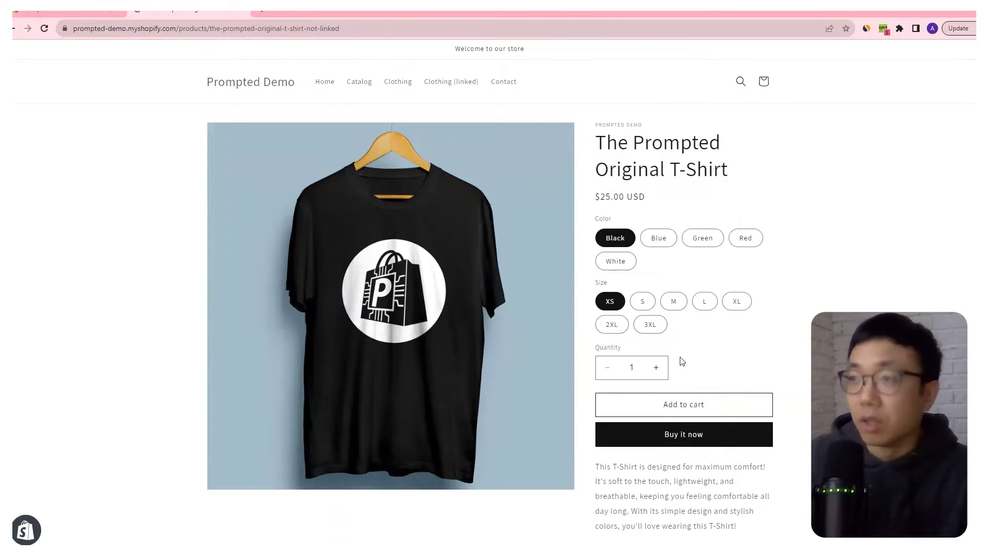
Open the linked T-Shirt from Clothing (linked) and view the Long Sleeves and Hoodie styles
left_click(442, 88)
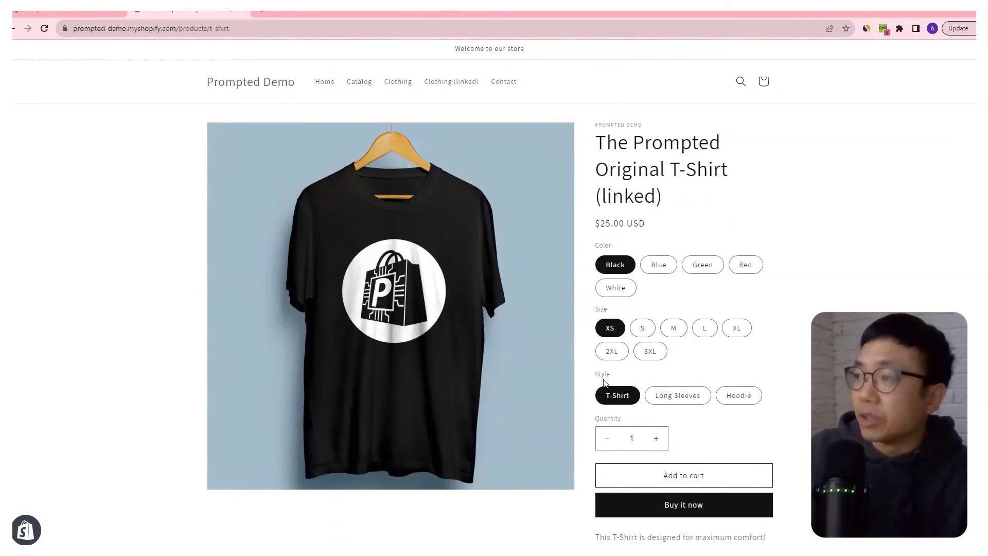
left_click(683, 401)
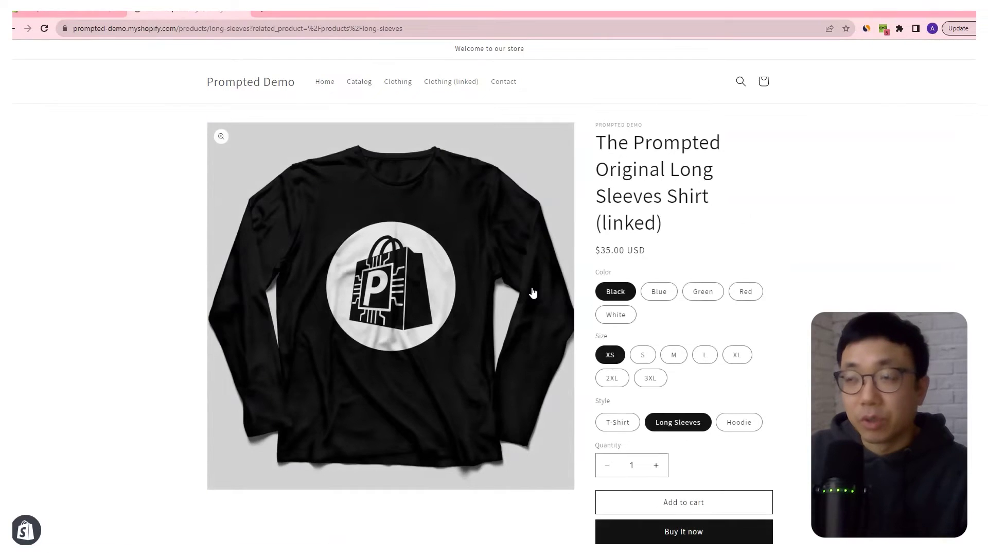
left_click(739, 421)
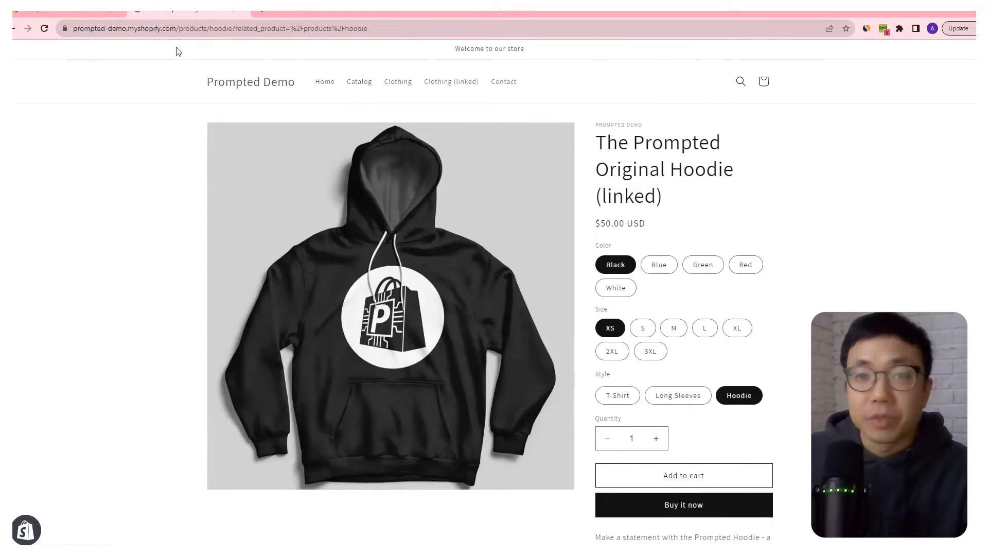
Publish the Backup of Dawn 2023-10-02 theme in Shopify admin and reload the linked hoodie's storefront page
left_click(86, 14)
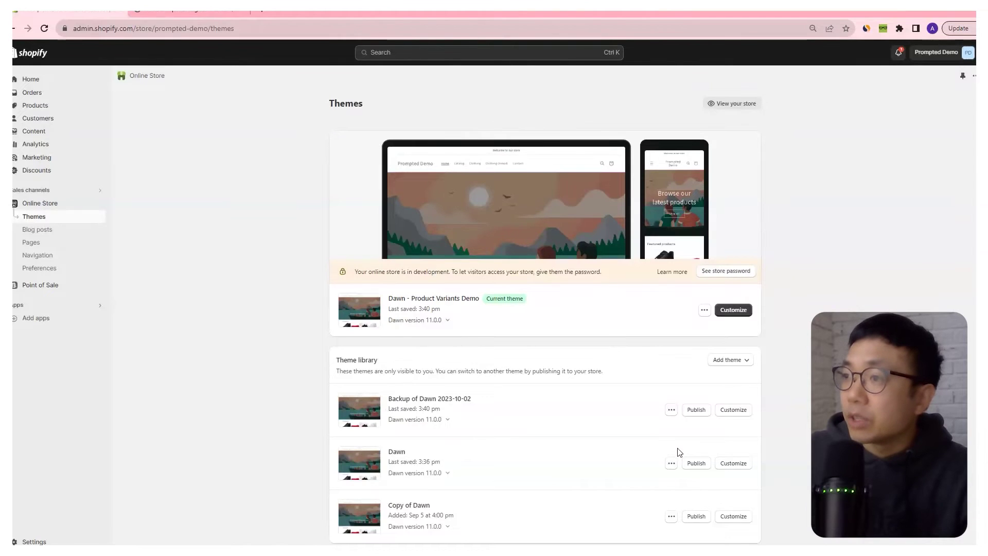
left_click(696, 410)
left_click(621, 362)
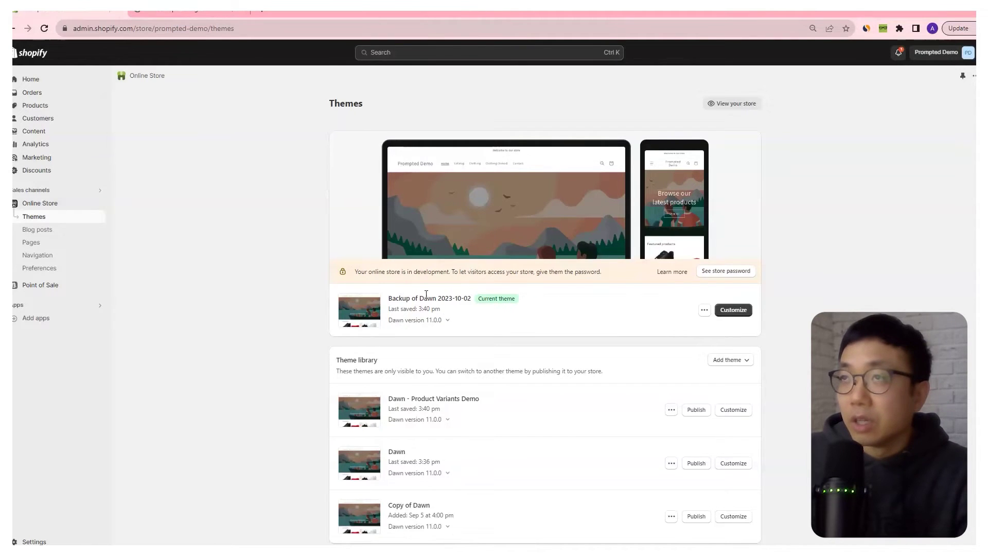
key("ctrl+Tab")
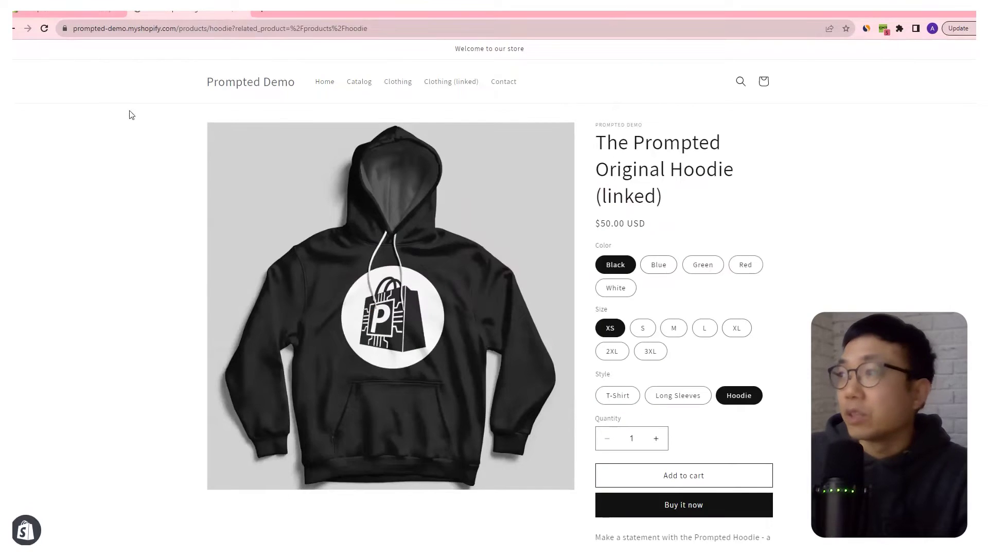
key("F5")
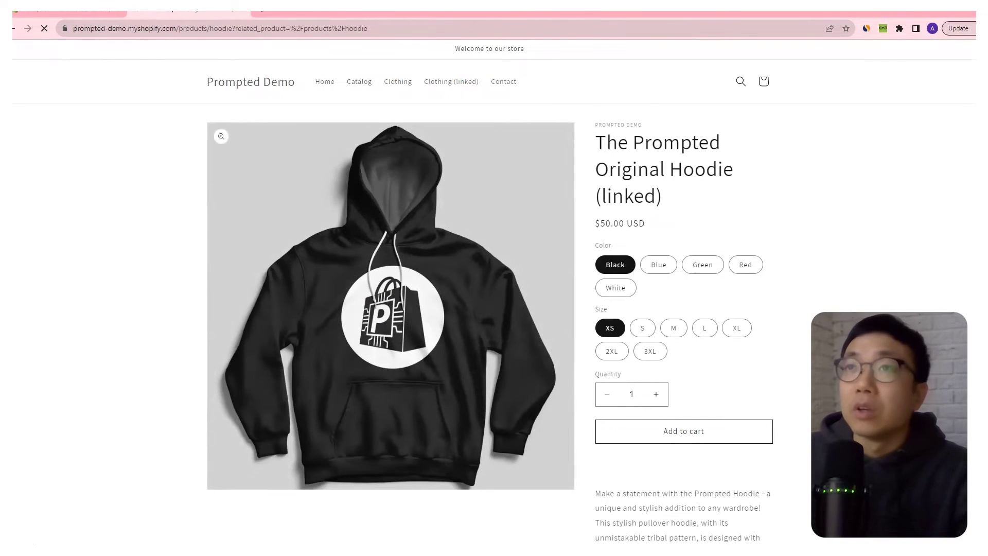
Switch back to Shopify admin and open the code editor for the current theme, Backup of Dawn 2023-10-02
left_click(103, 15)
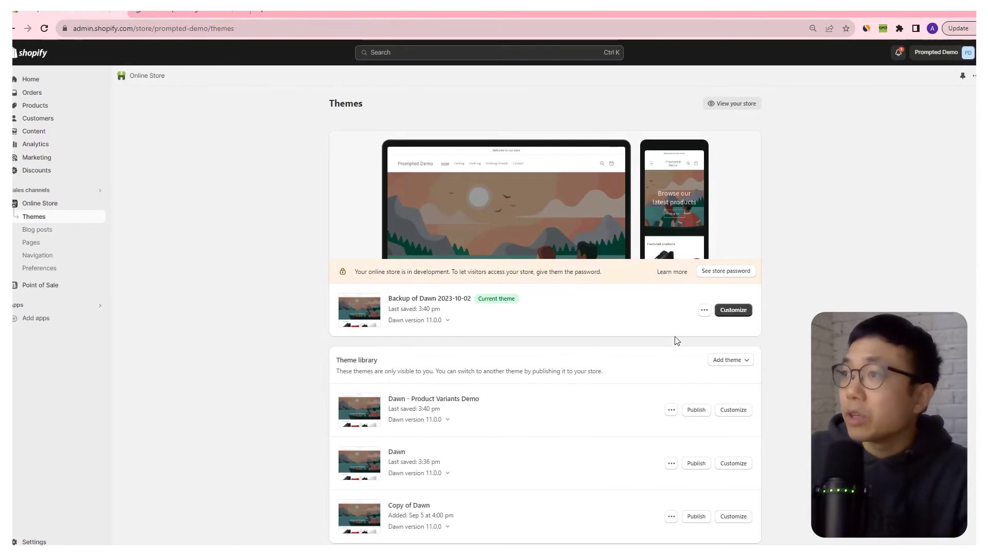
left_click(704, 310)
left_click(650, 403)
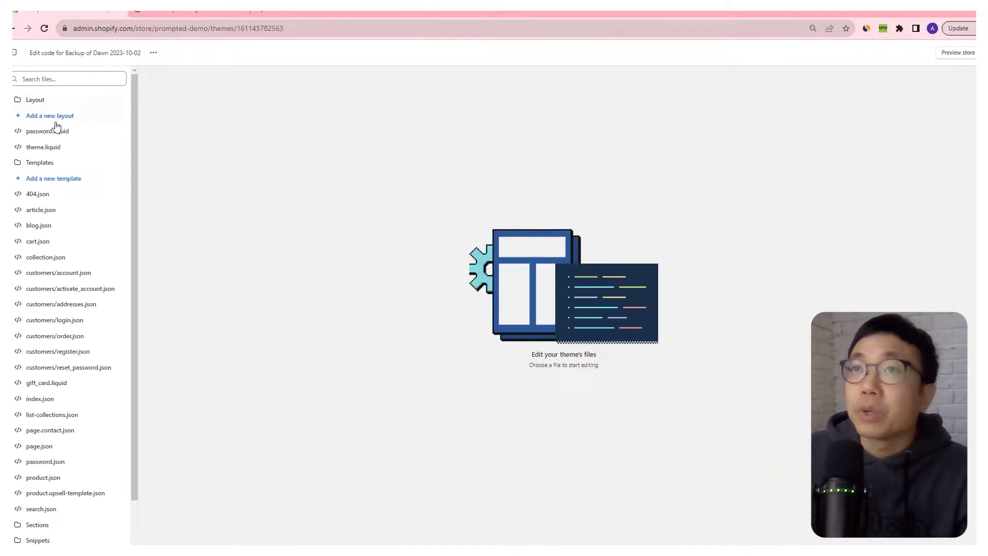
Add a new Liquid snippet named product-style-picker-custom to the theme
scroll(66, 213, "down", 1)
scroll(65, 216, "down", 1)
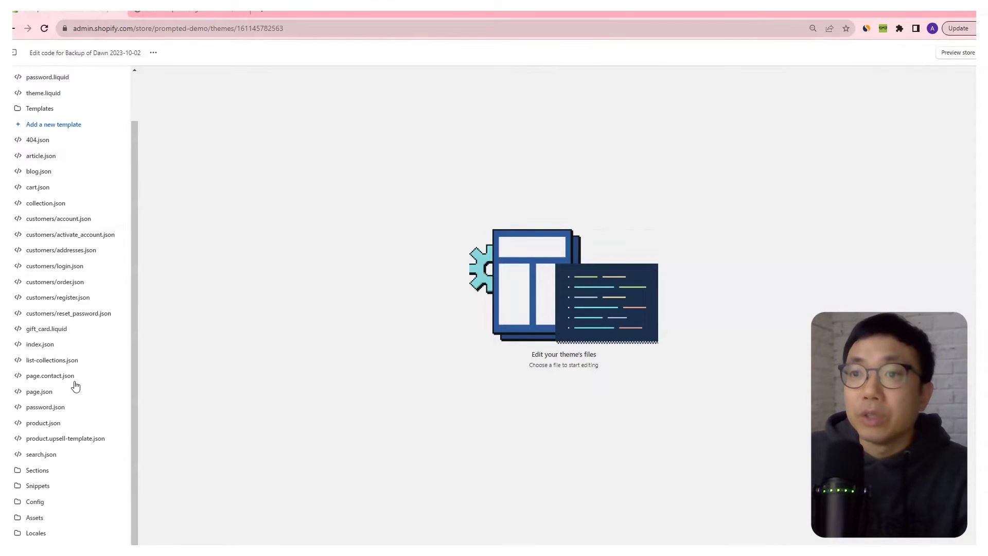
left_click(50, 487)
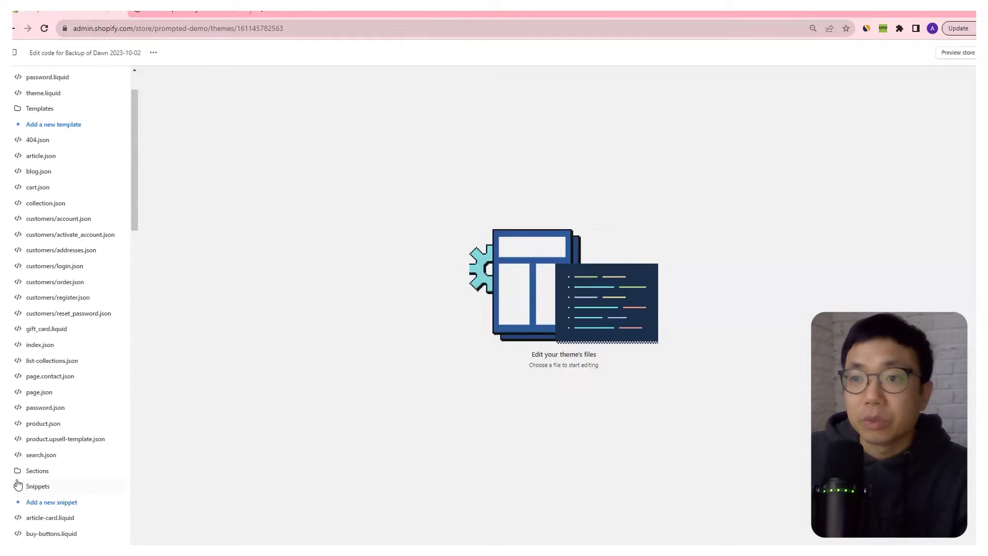
scroll(67, 473, "down", 3)
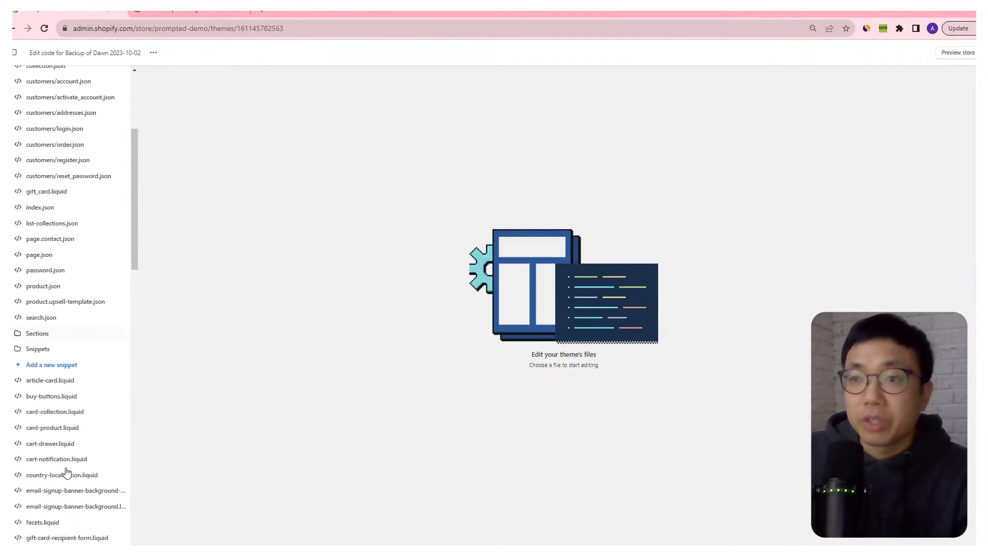
left_click(47, 366)
left_click(417, 304)
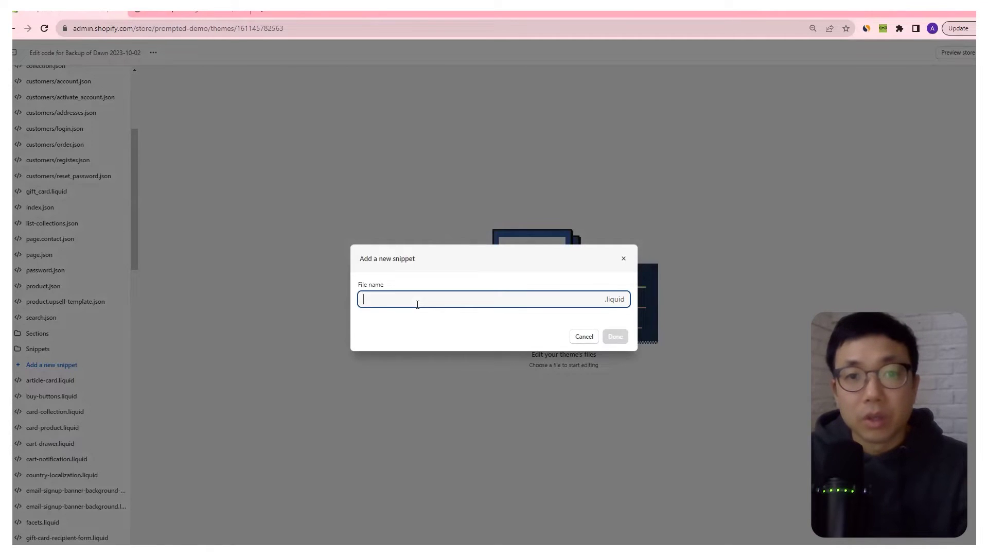
type("prod")
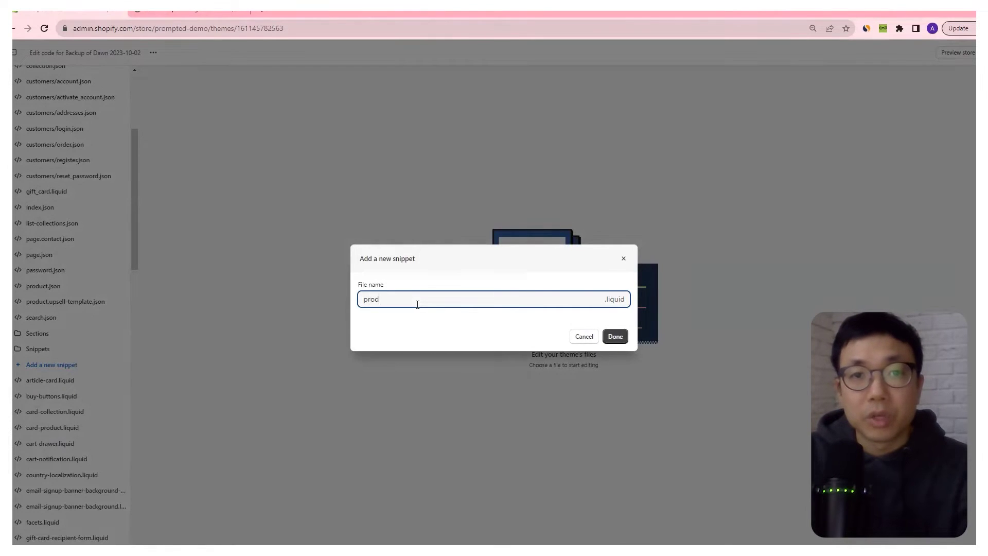
type("uct-style-picker-custom")
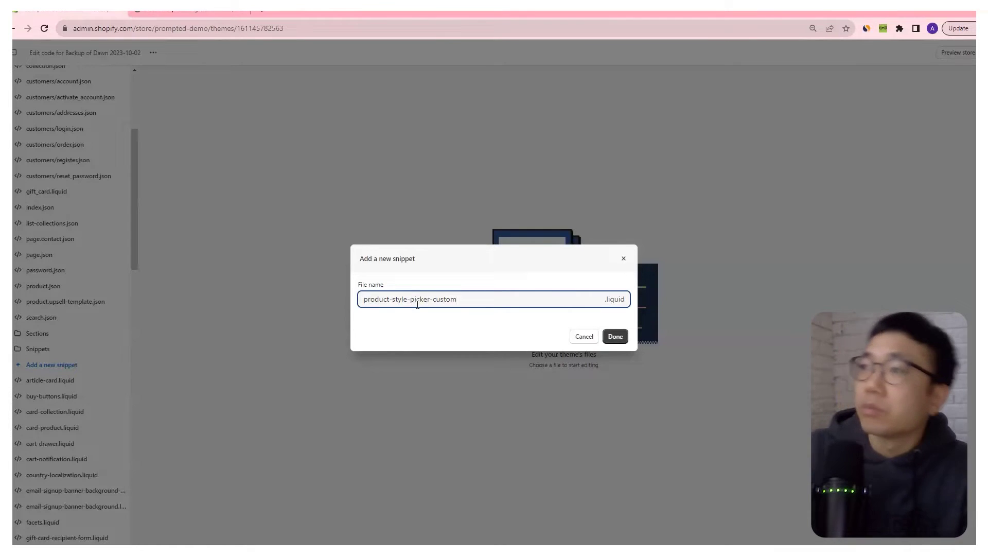
left_click(615, 336)
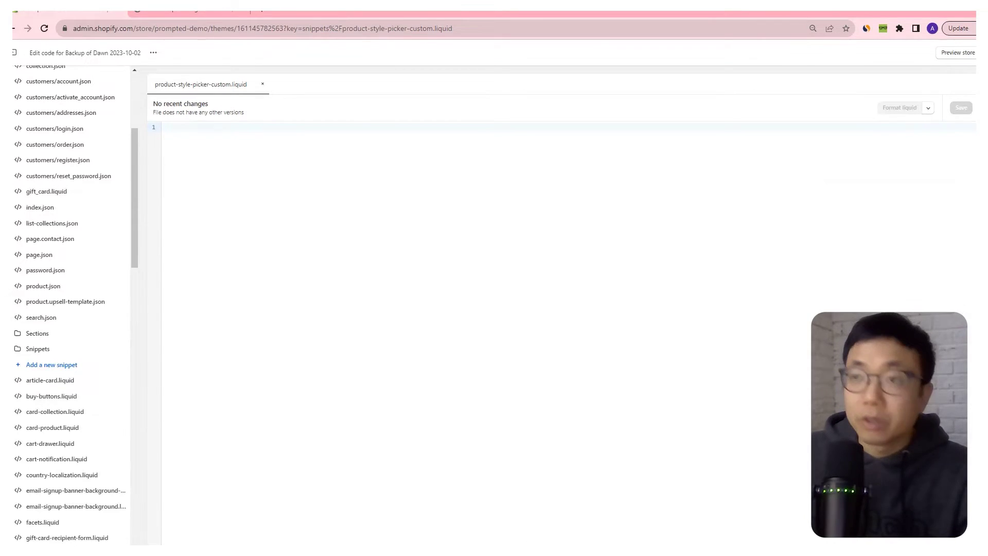
Paste the copied product style picker code into product-style-picker-custom.liquid, review it and save the file
left_click(238, 132)
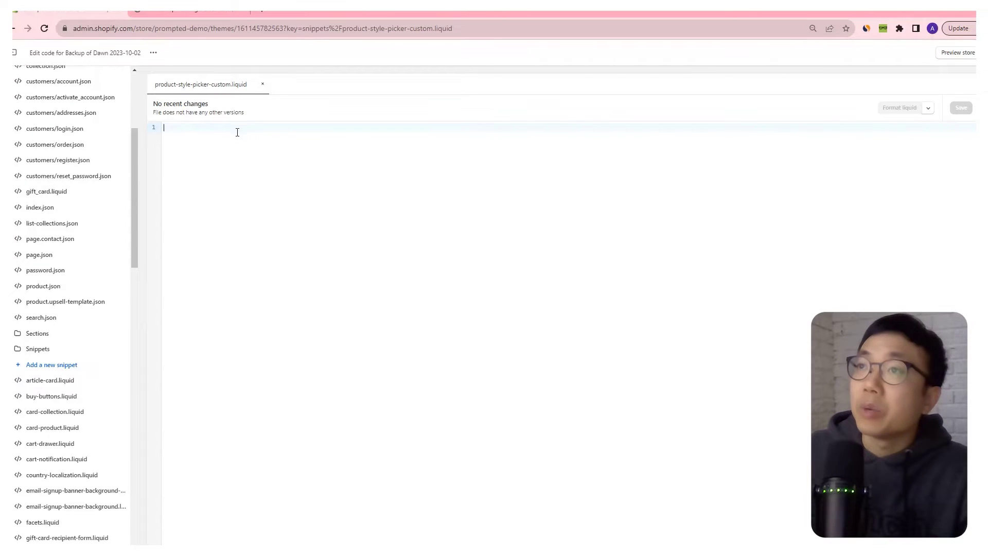
key("ctrl+v")
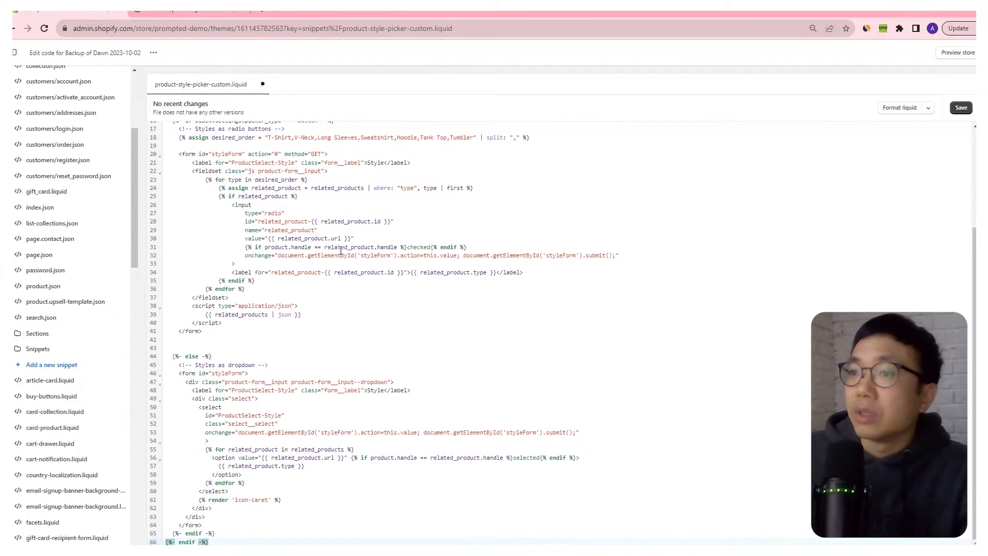
scroll(362, 254, "up", 3)
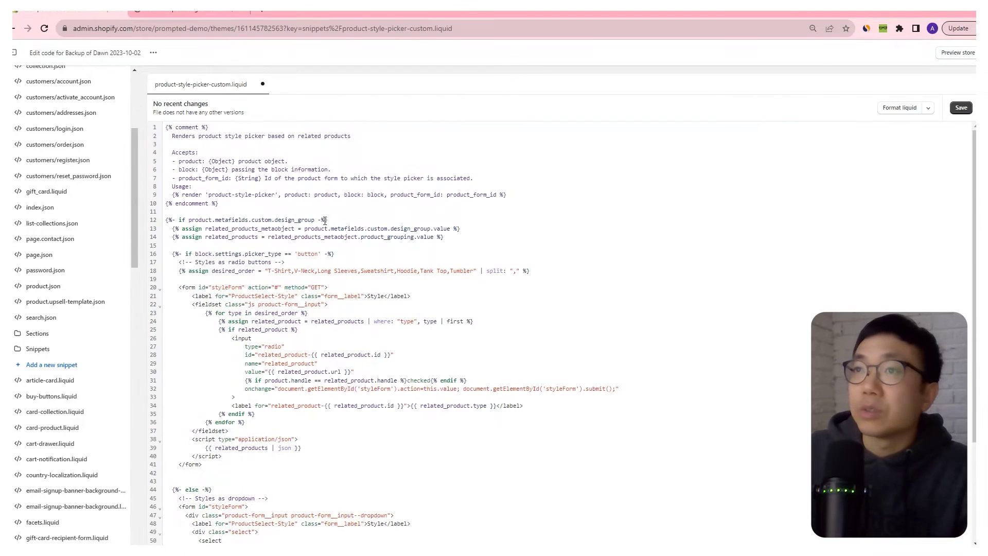
scroll(336, 226, "down", 3)
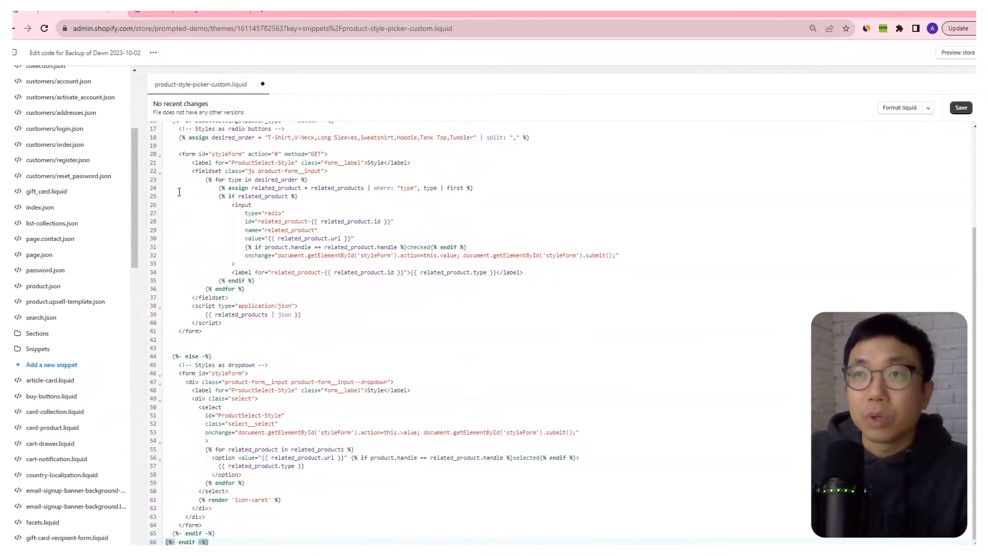
left_click(960, 108)
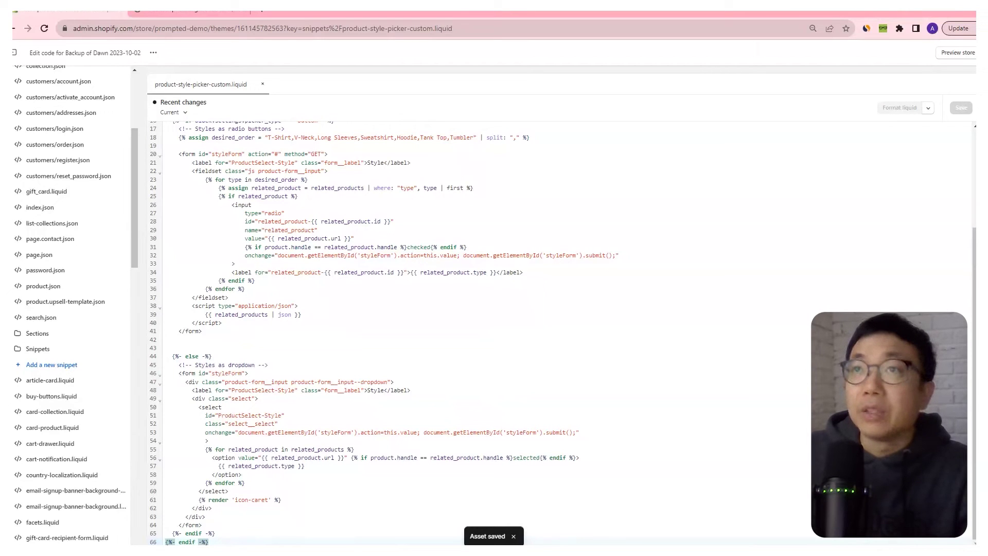
Search the theme files for main-pro and open main-product.liquid from the sections
scroll(31, 134, "up", 4)
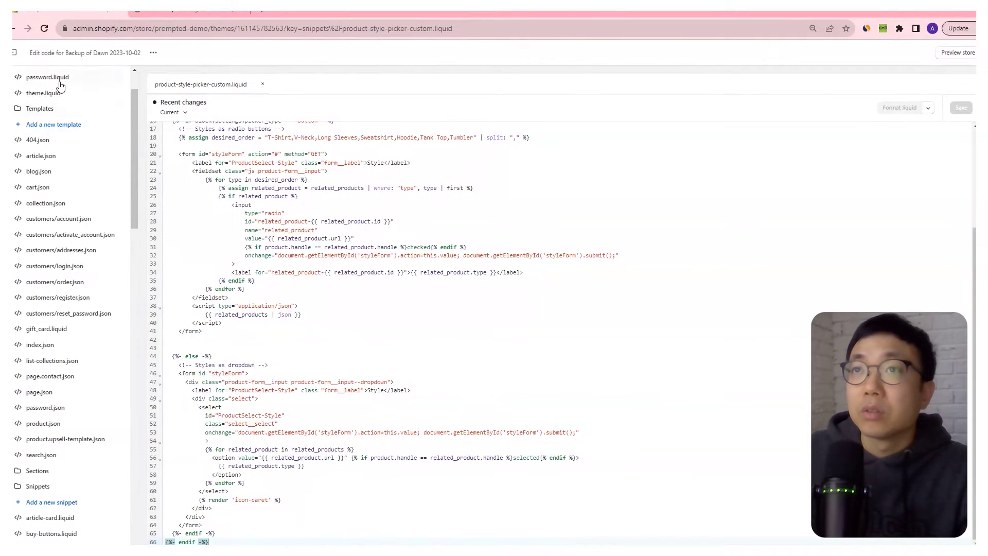
left_click(56, 80)
type("main-pro")
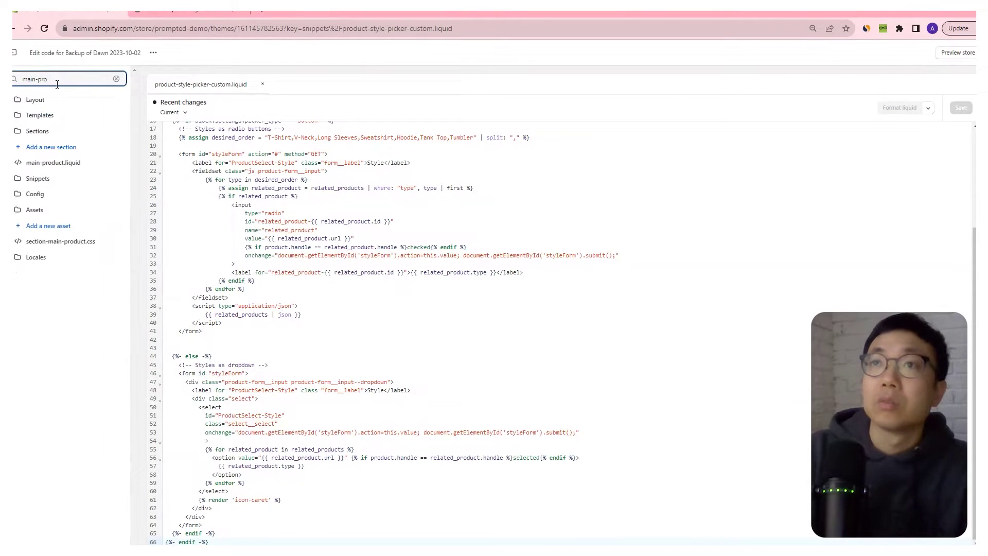
left_click(71, 165)
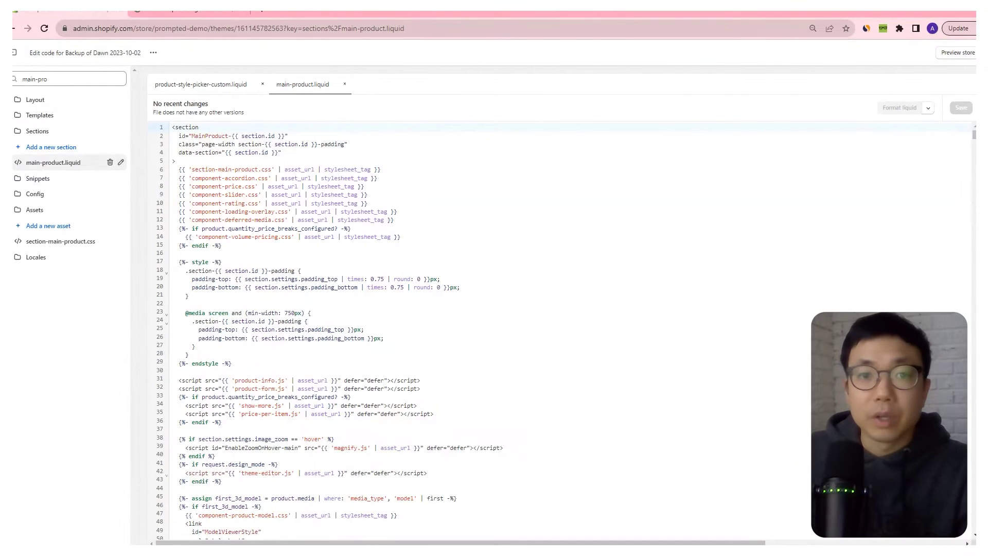
Search main-product.liquid for variant-picker to locate the line that renders the product variant picker
left_click(473, 243)
key("ctrl+f")
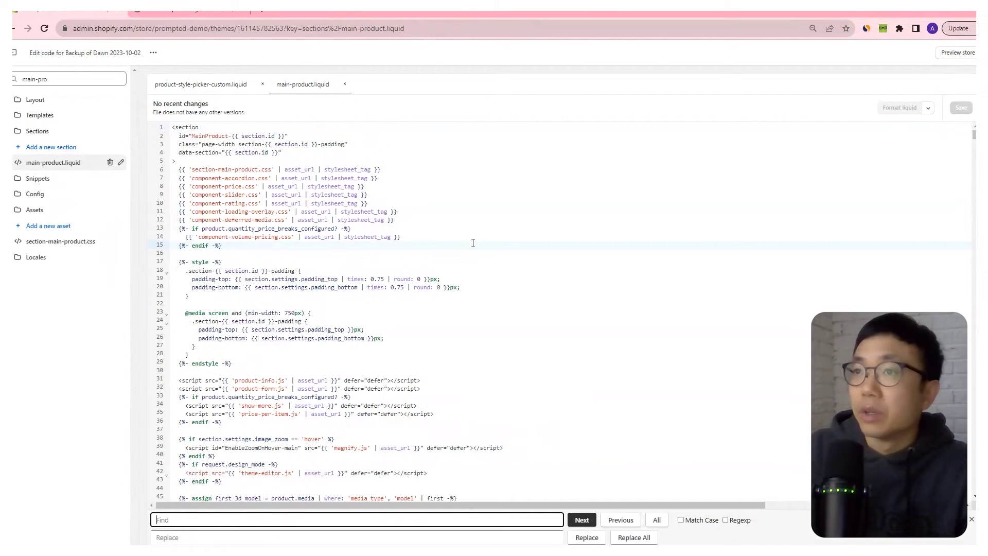
type("variant-pick")
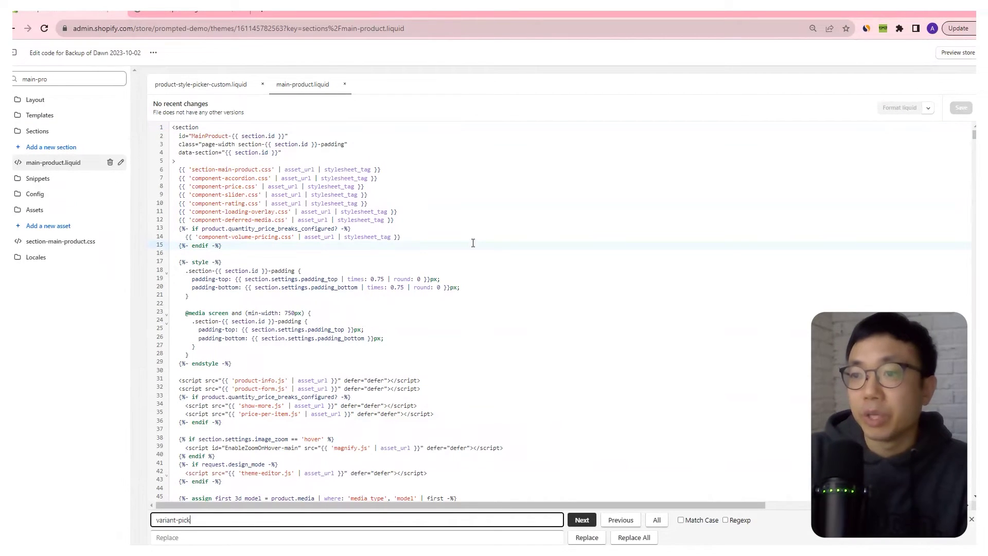
type("er")
key("Return")
scroll(435, 259, "down", 3)
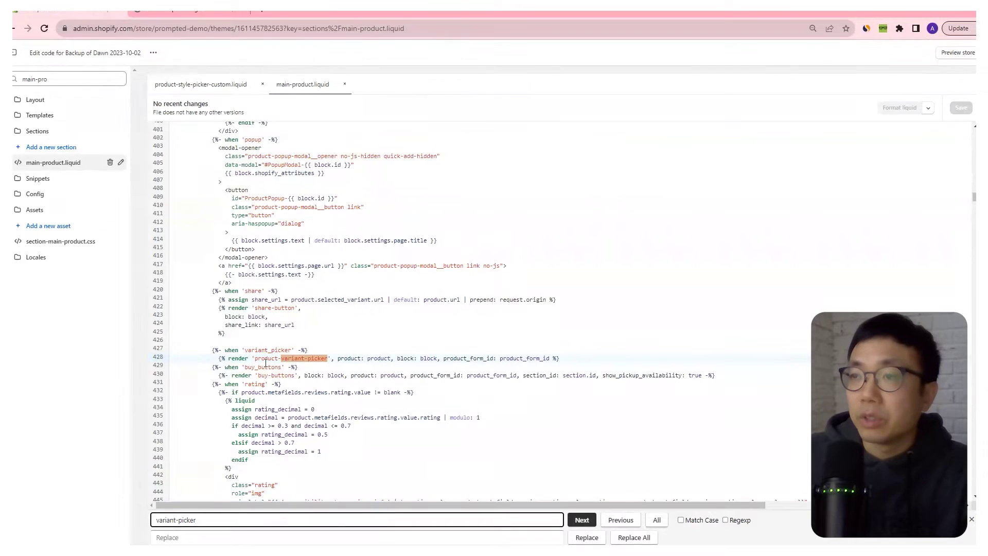
Add three new lines below the product-variant-picker render line, before the buy_buttons case
left_click(577, 360)
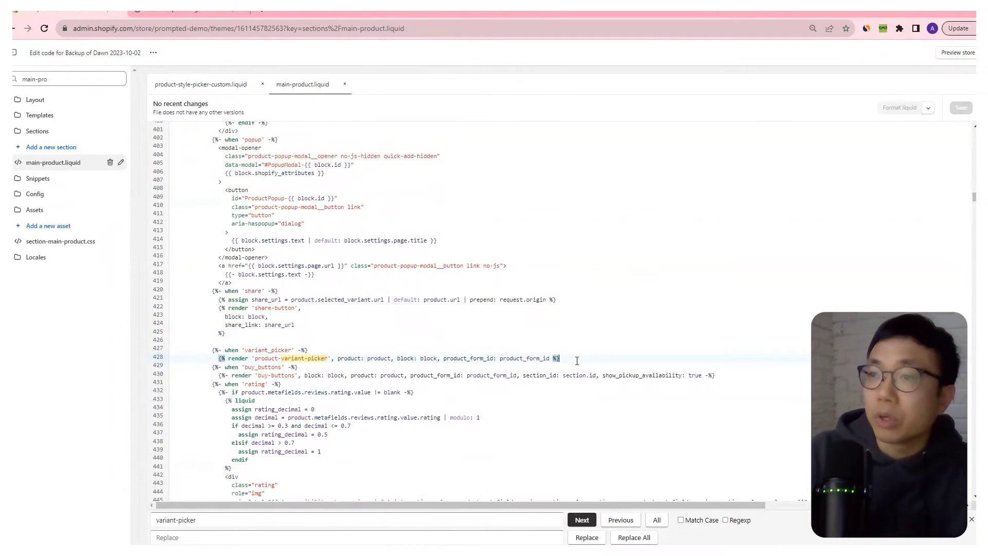
key("Escape")
key("Return")
key("Return")
key("Return")
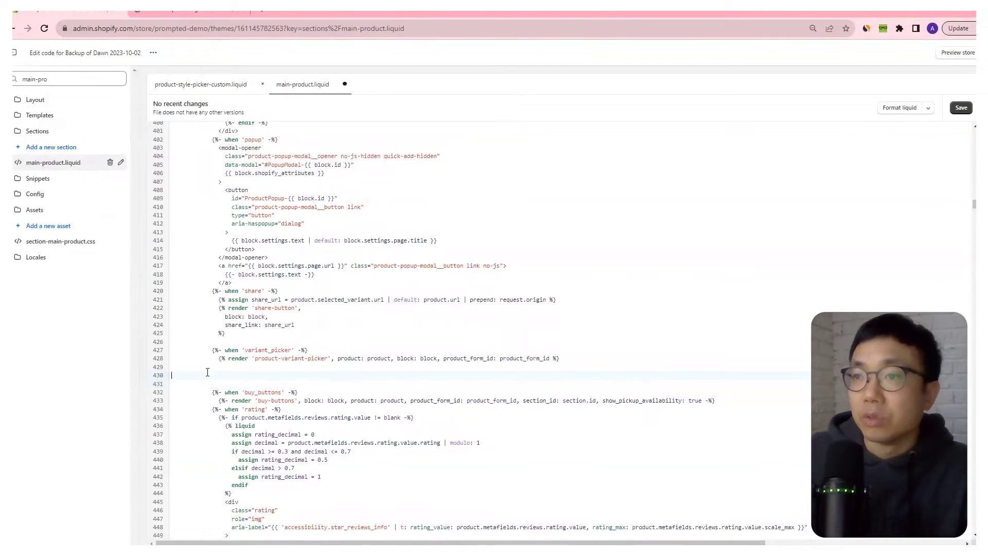
key("ctrl+v")
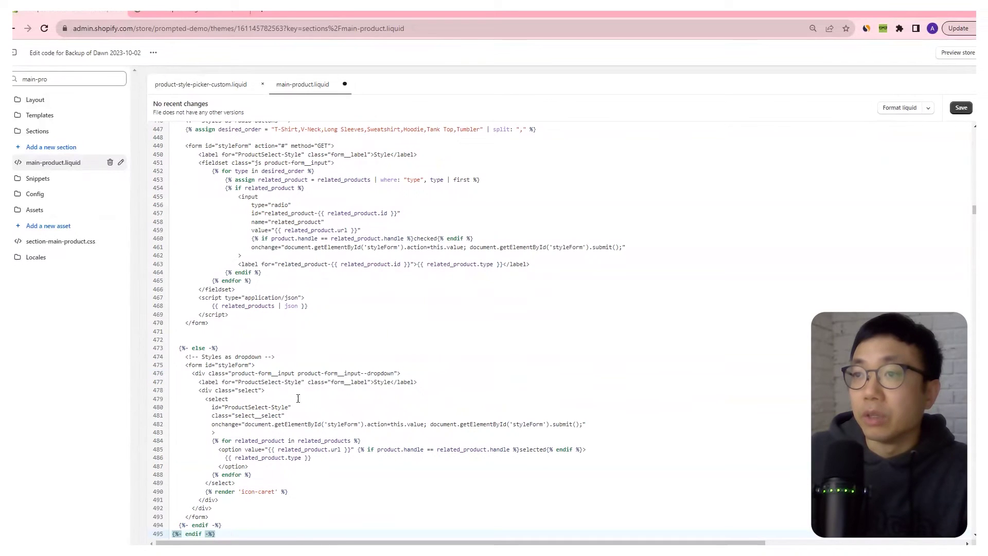
key("ctrl+z")
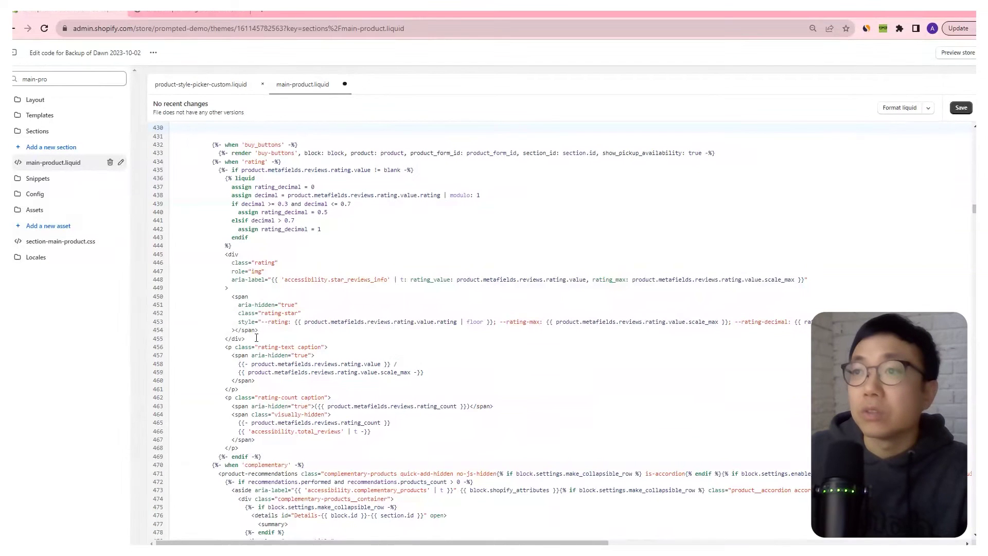
scroll(320, 271, "up", 5)
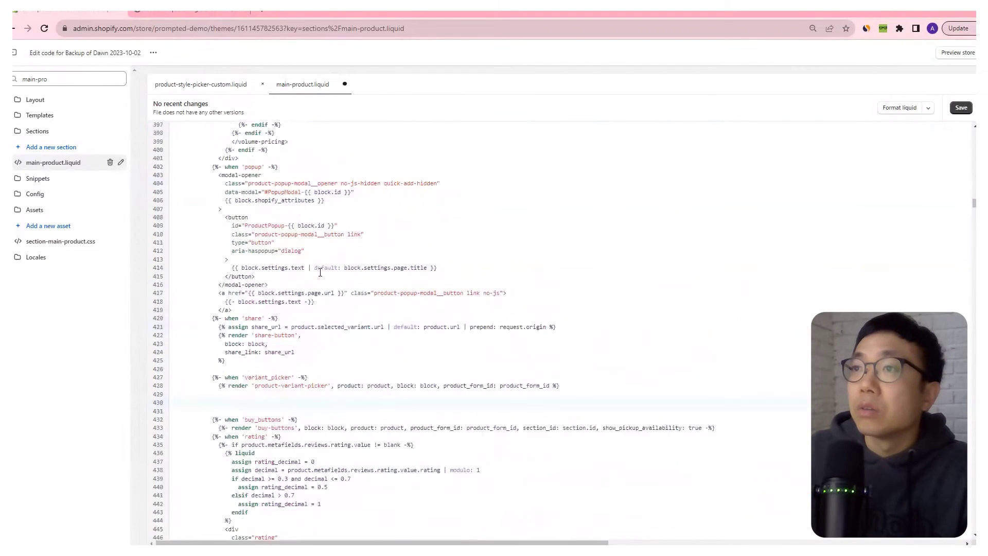
Below the variant picker, insert an if product.metafields.custom.design_group block rendering 'product-style-picker-custom' with product, block and product_form_id, indented to match the surrounding code
left_click(244, 402)
type("{% if product.metafields.custom.design_group %}   {% render 'product-style-picker-custom', product: product, block: block, product_form_id: product_form_id %} {% endif %}")
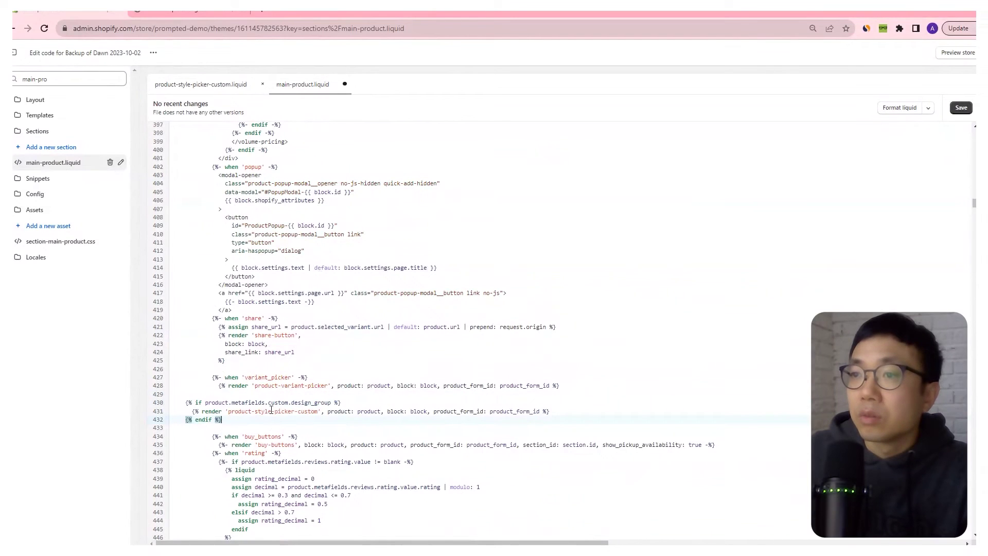
left_click_drag(229, 419, 174, 402)
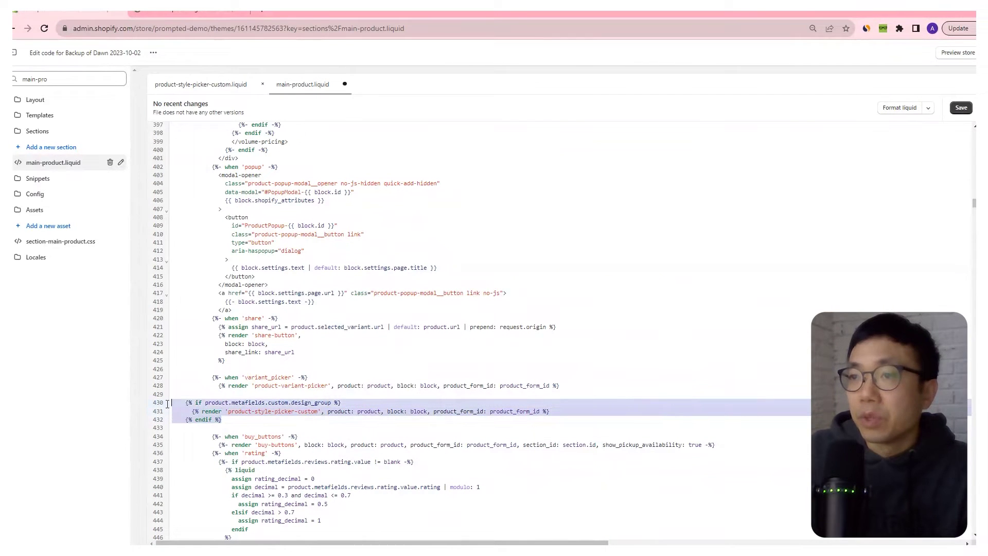
key("Tab")
key("Tab")
key("Tab")
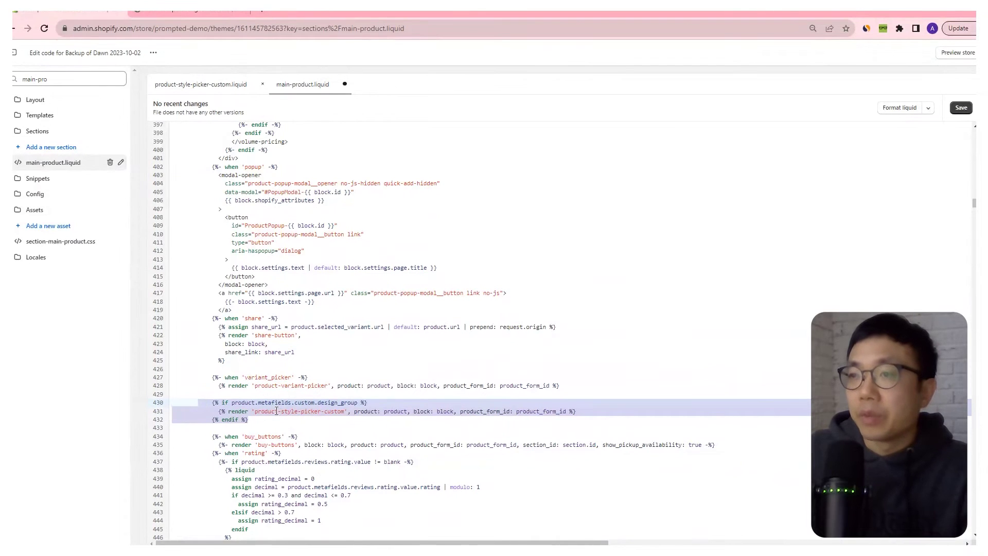
left_click(326, 417)
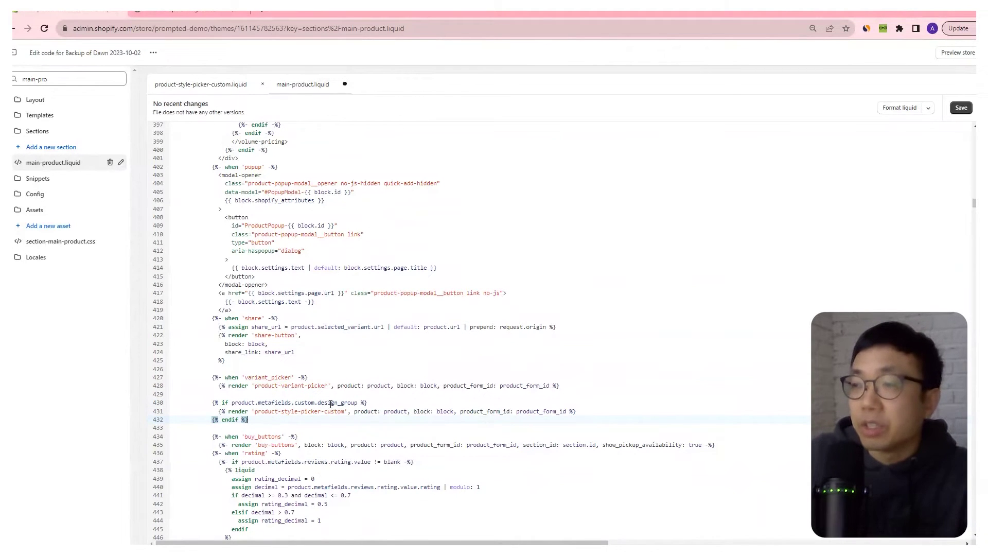
Check the new block's design_group metafield reference and snippet name, and save main-product.liquid
left_click_drag(257, 403, 356, 405)
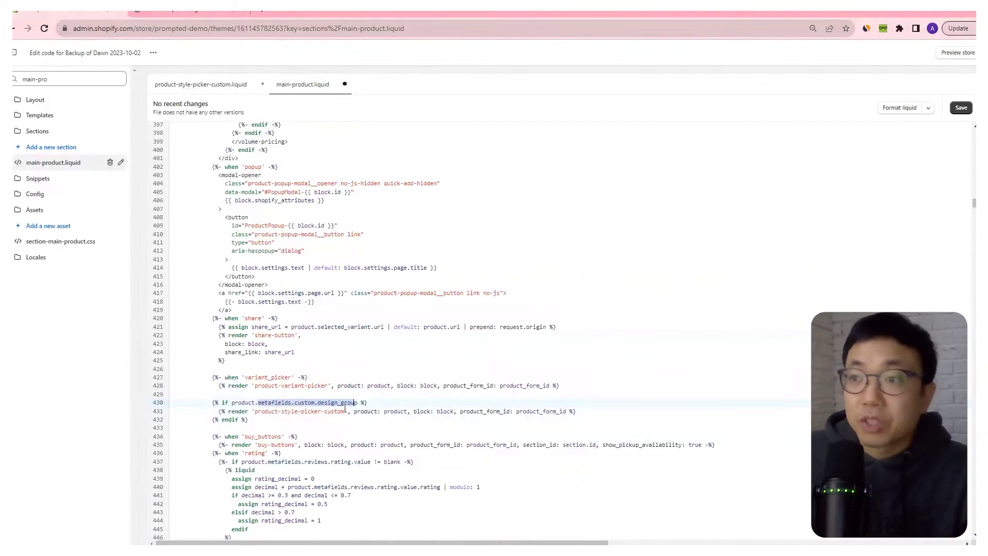
left_click_drag(255, 412, 345, 411)
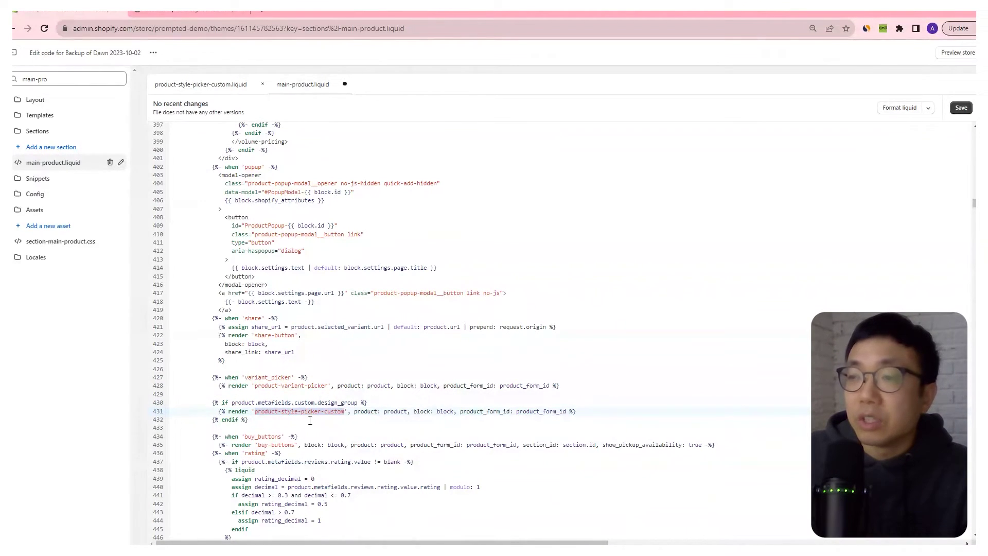
left_click(961, 108)
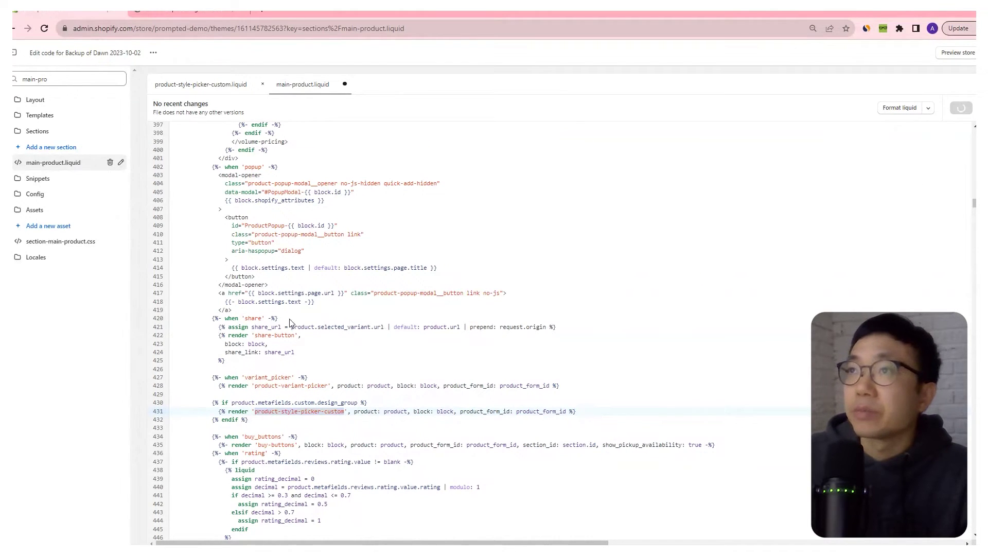
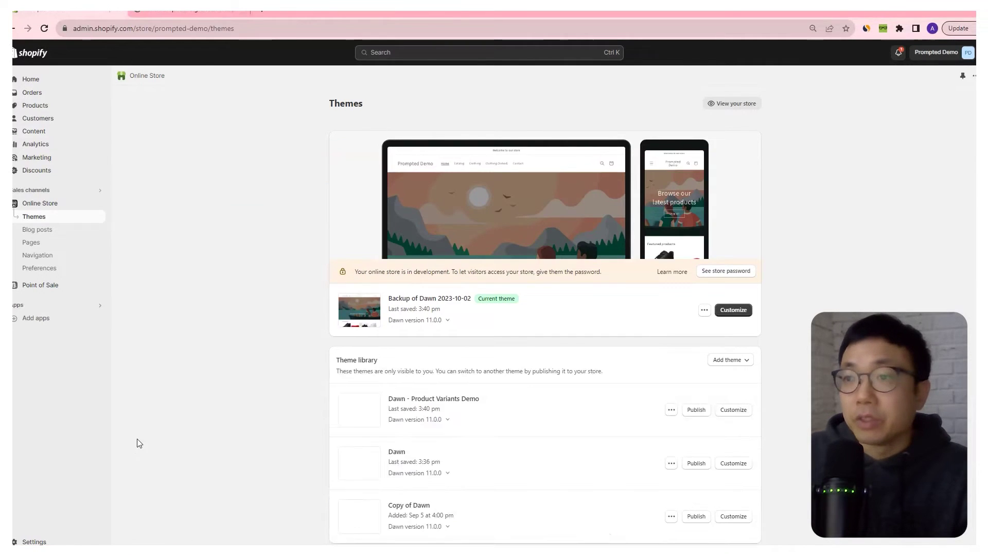
Open the custom data page in the store settings and start a new metaobject definition
left_click(32, 542)
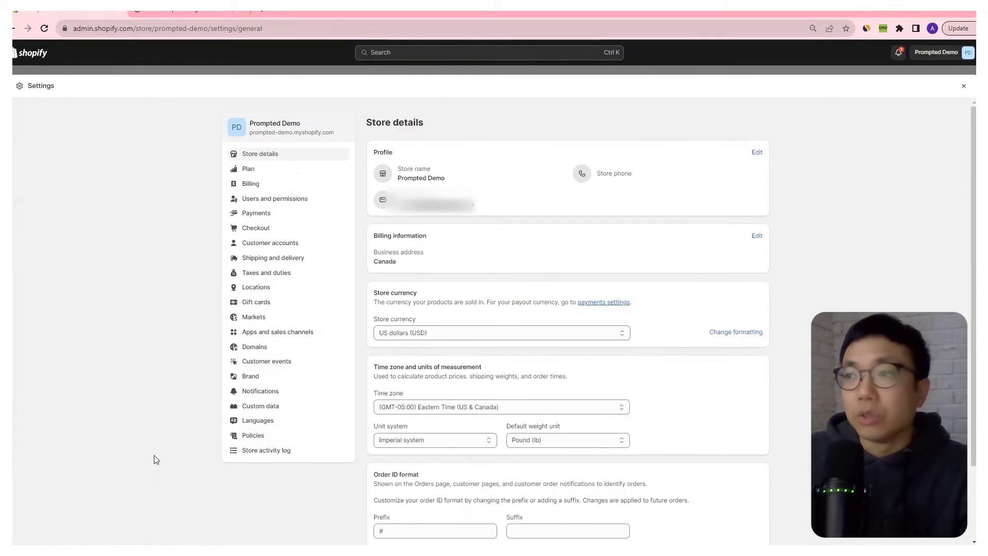
left_click(277, 410)
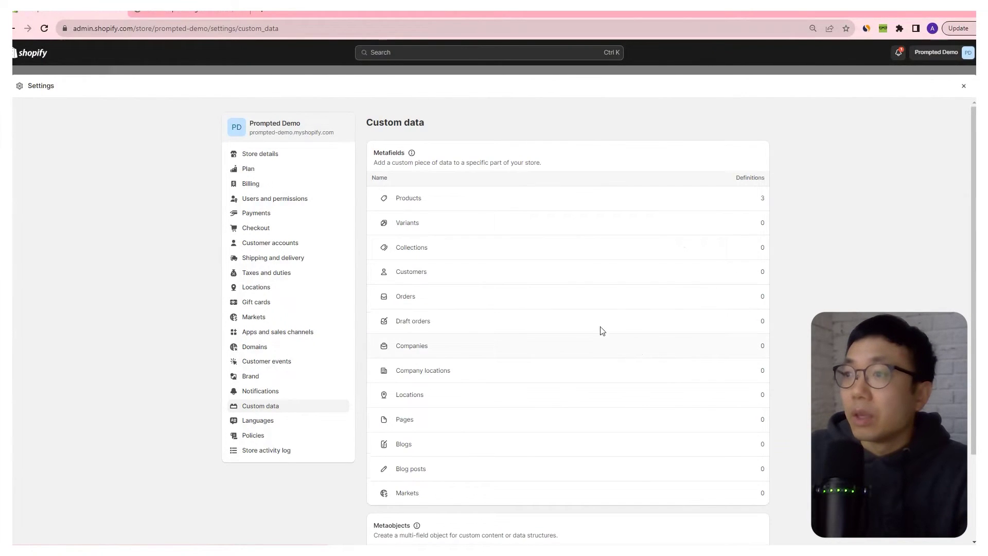
scroll(545, 309, "down", 2)
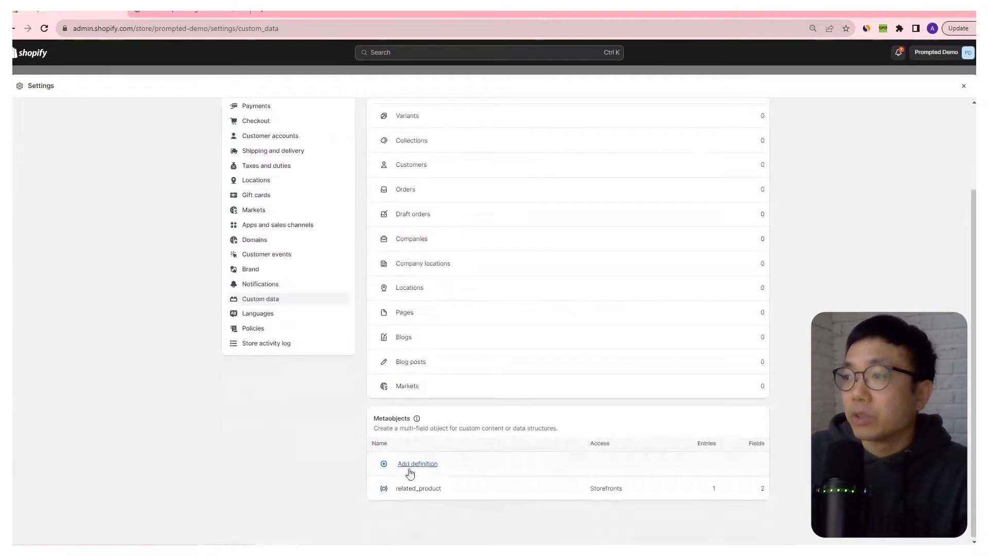
left_click(426, 464)
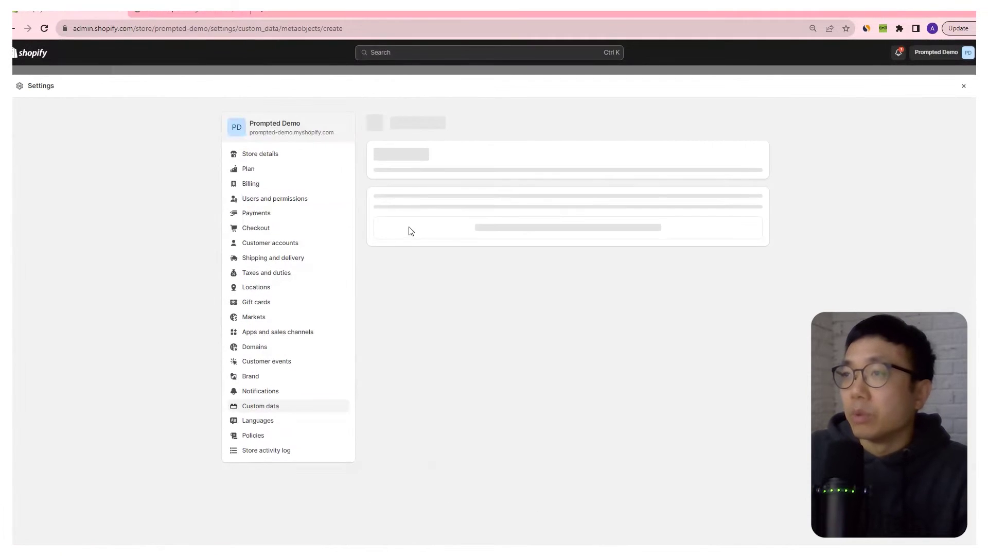
Name the metaobject definition related_product
left_click(418, 175)
type("re")
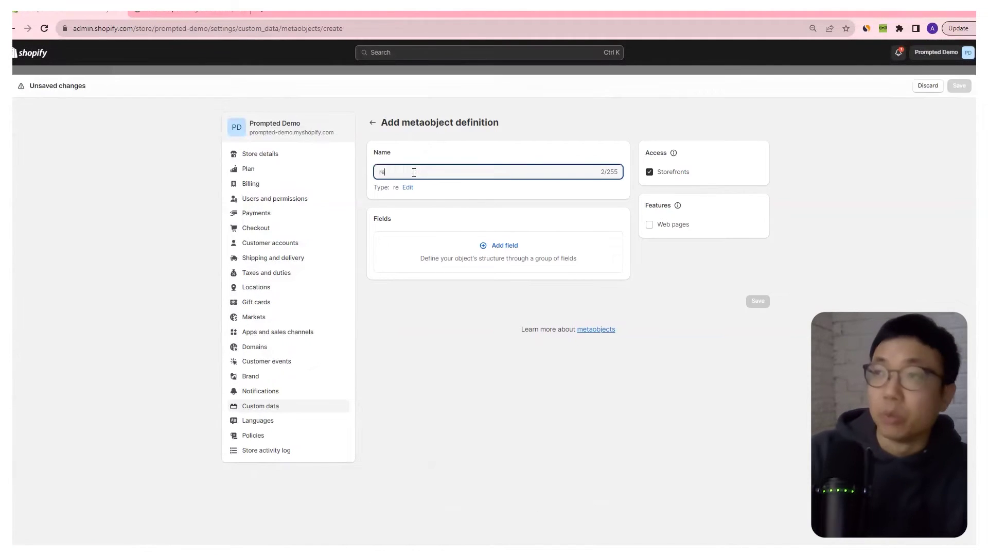
type("lated_product")
Add a required single line text field named Design Group to the related_product definition
left_click(511, 247)
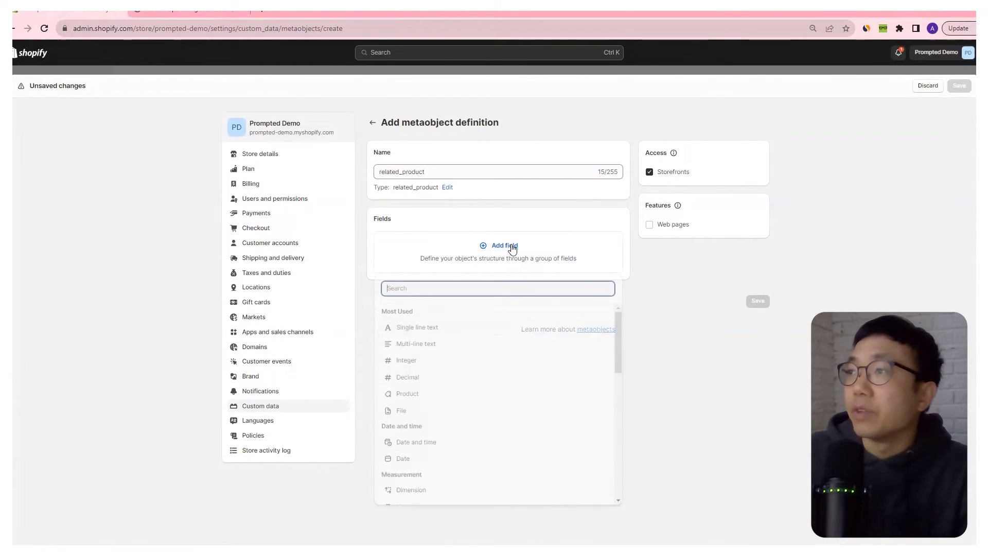
left_click(419, 327)
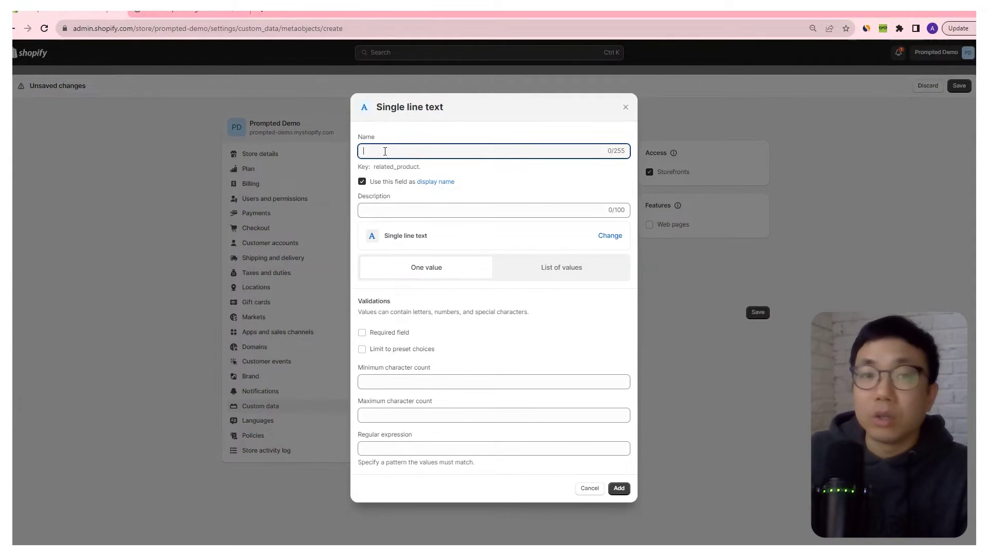
type("Desig")
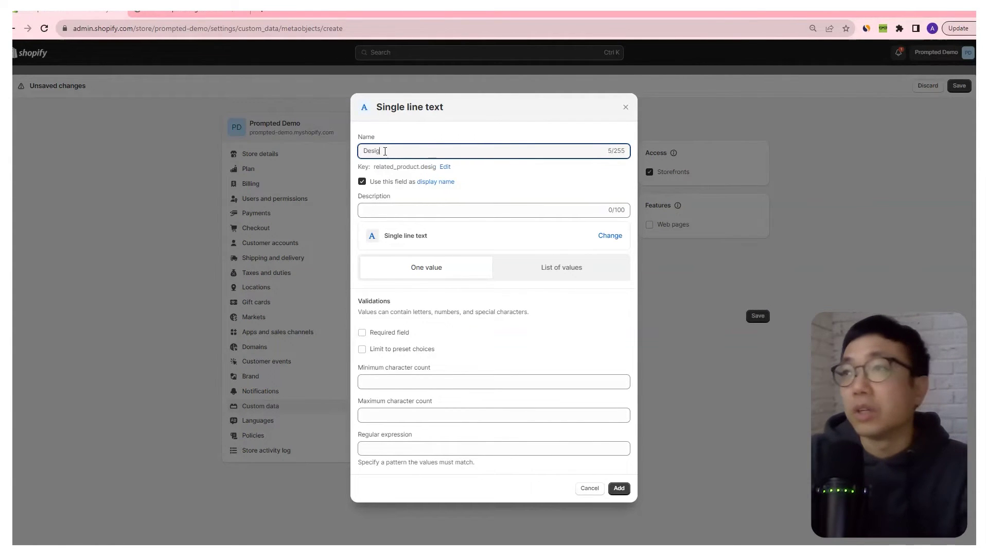
type("n Group")
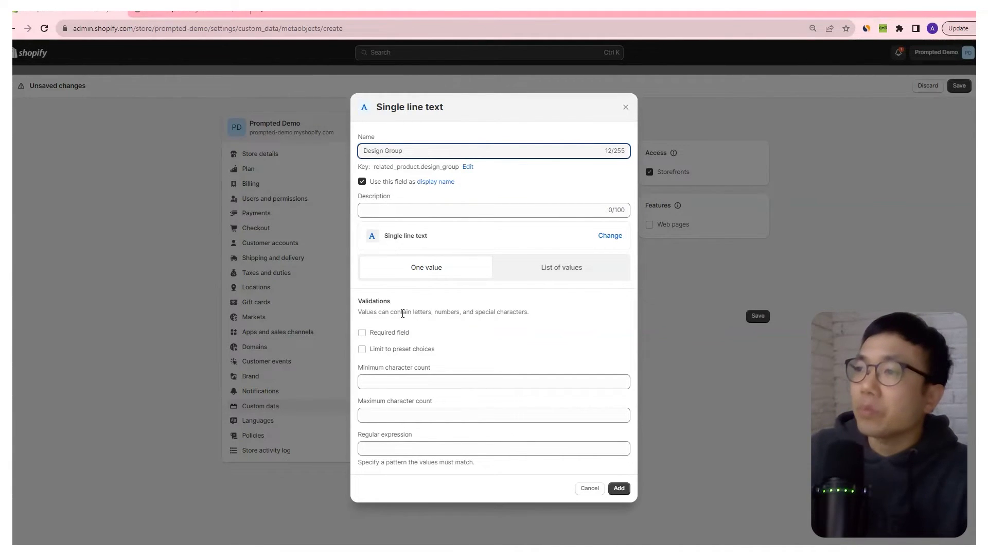
left_click(392, 333)
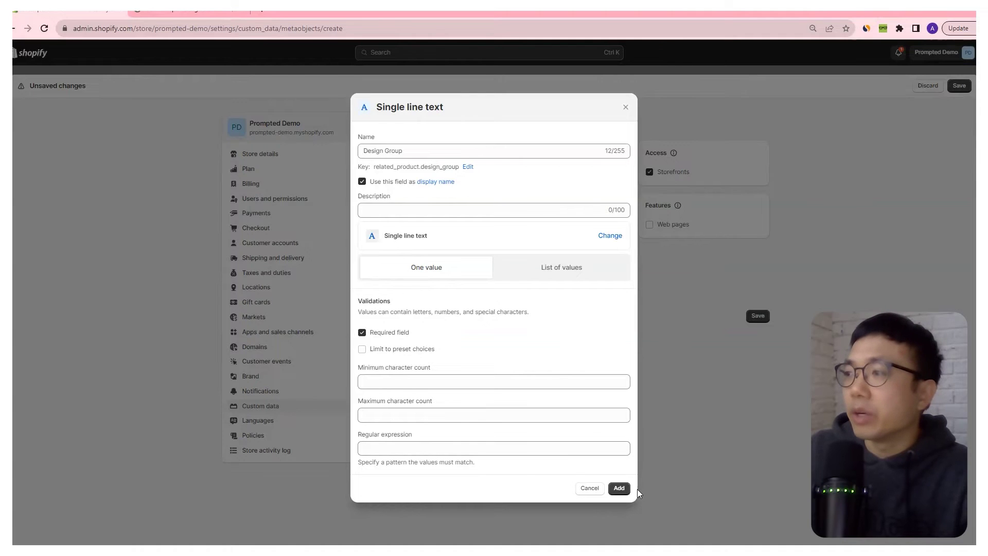
left_click(619, 488)
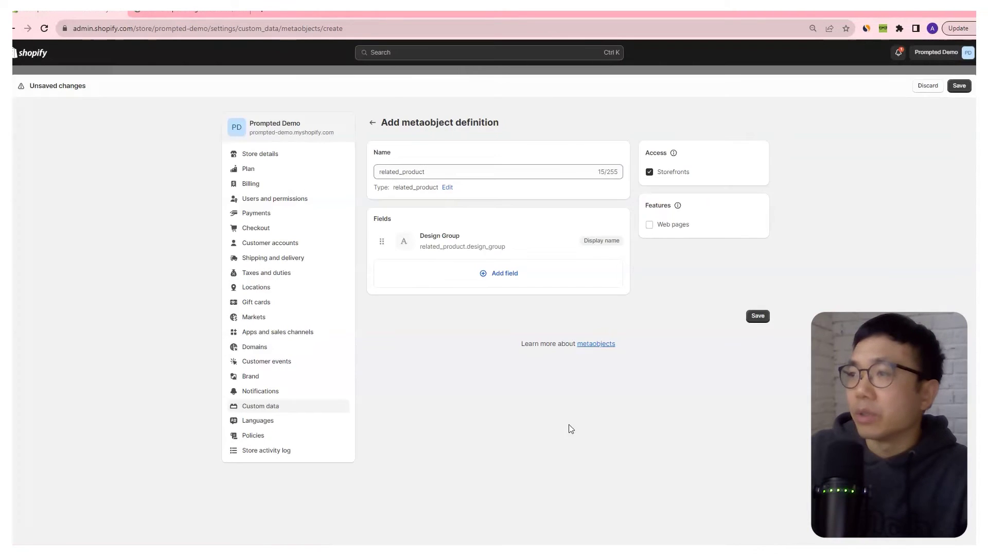
Add a Product field named Product Grouping that accepts a list of products to the related_product definition
left_click(496, 278)
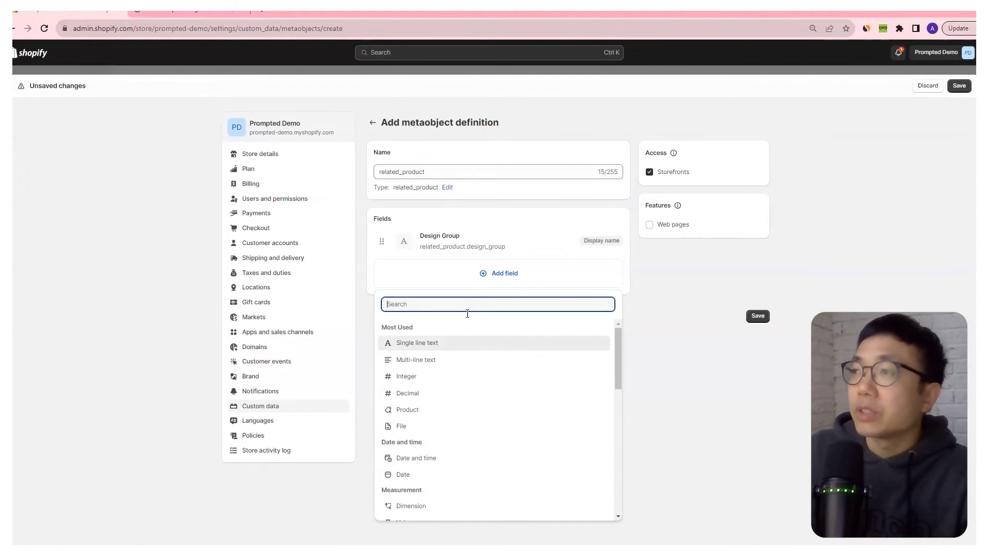
left_click(420, 408)
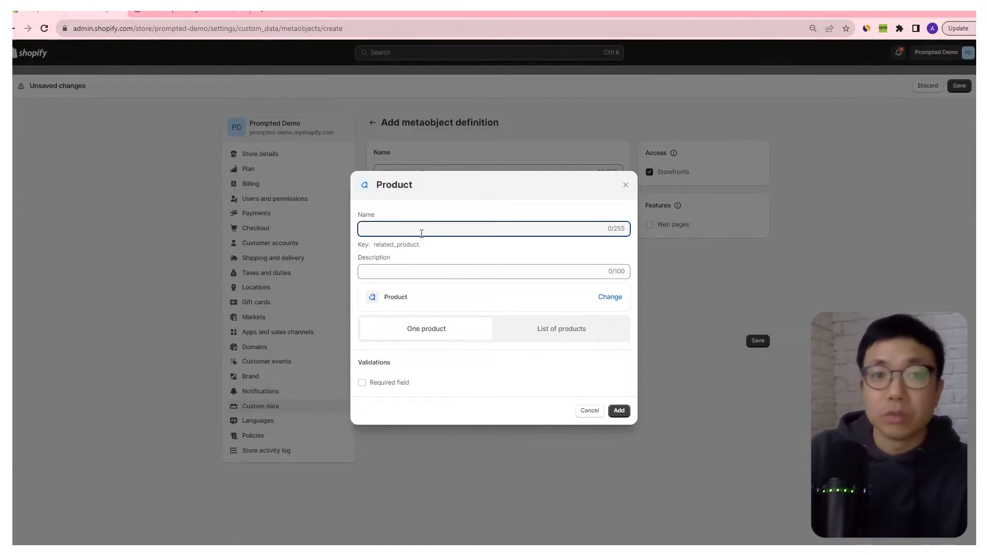
type("Product")
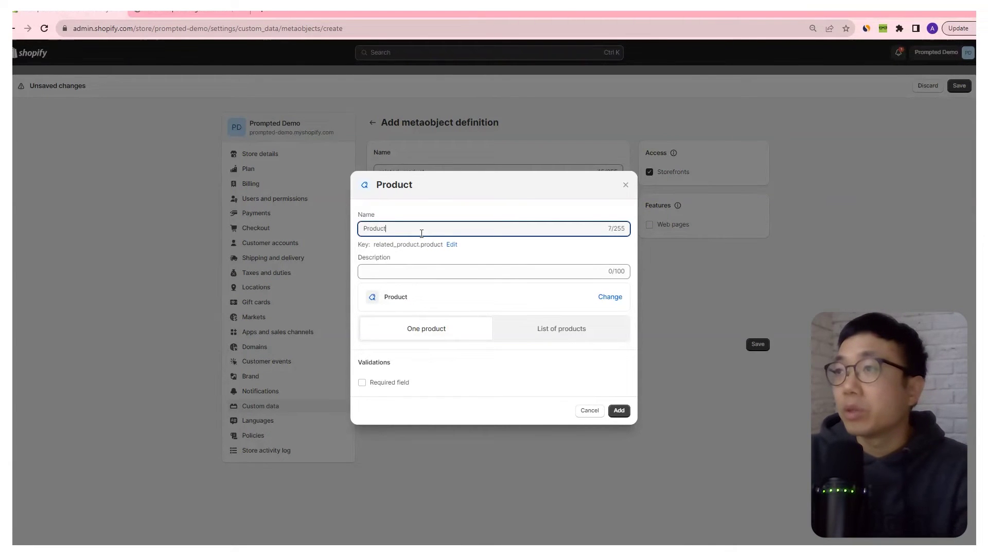
type(" Grouping")
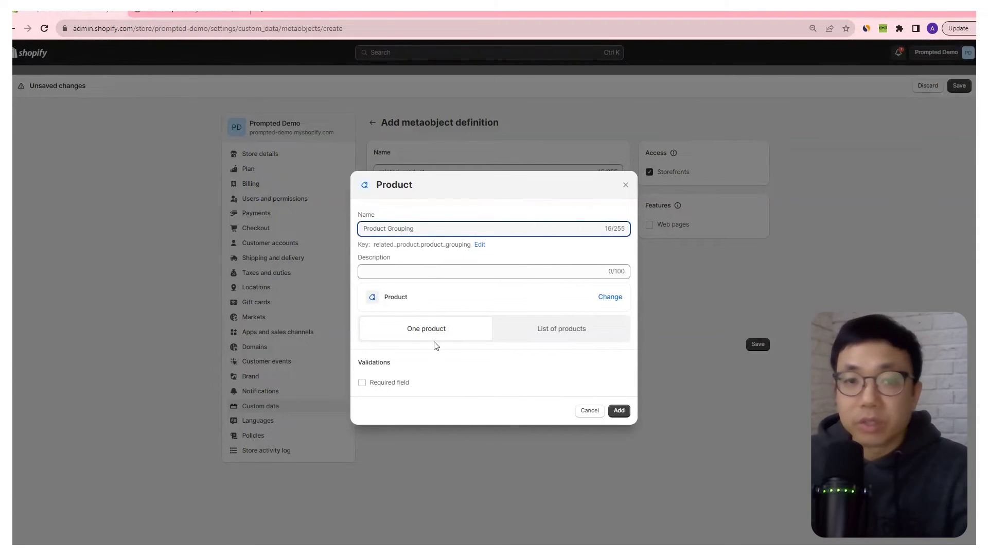
left_click(558, 339)
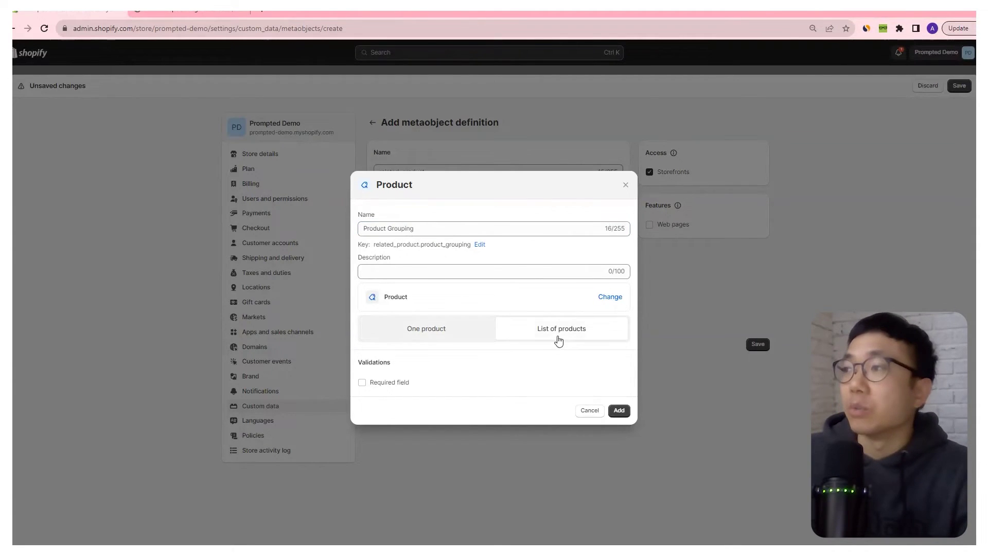
left_click(619, 411)
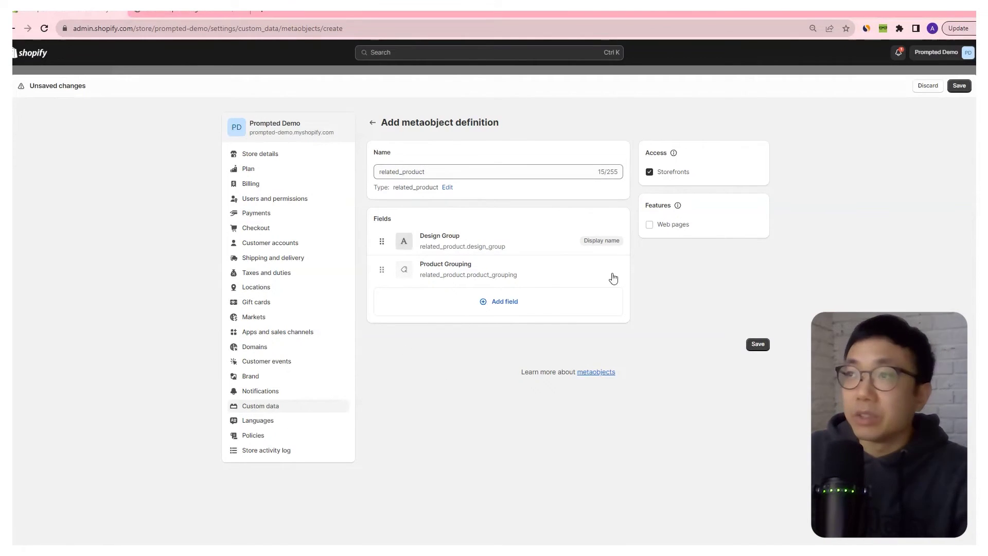
Try to save the related_product metaobject definition, and discard the unsaved definition
left_click(756, 344)
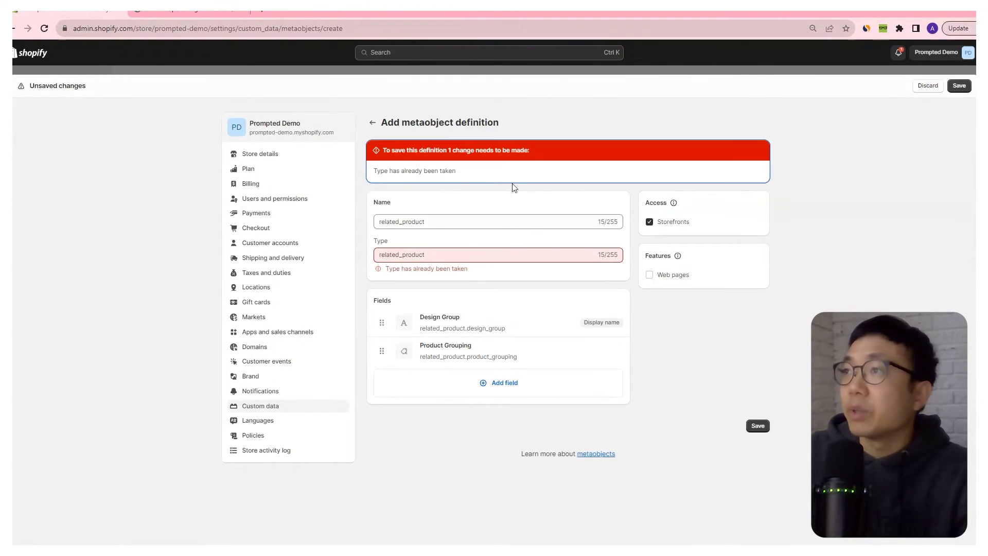
left_click(924, 88)
left_click(603, 317)
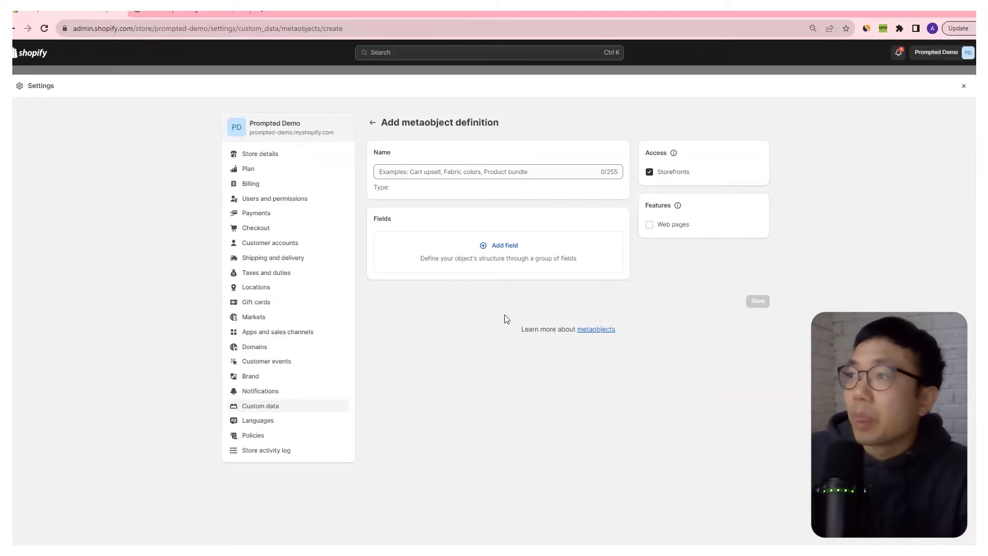
Review the existing related_product metaobject definition and return to the custom data overview
left_click(372, 123)
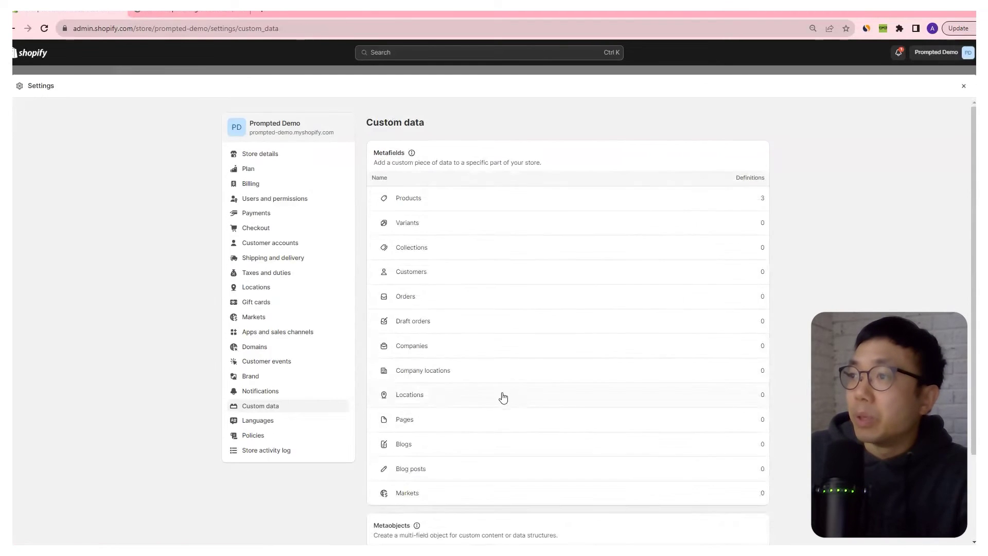
scroll(448, 427, "down", 2)
left_click(453, 488)
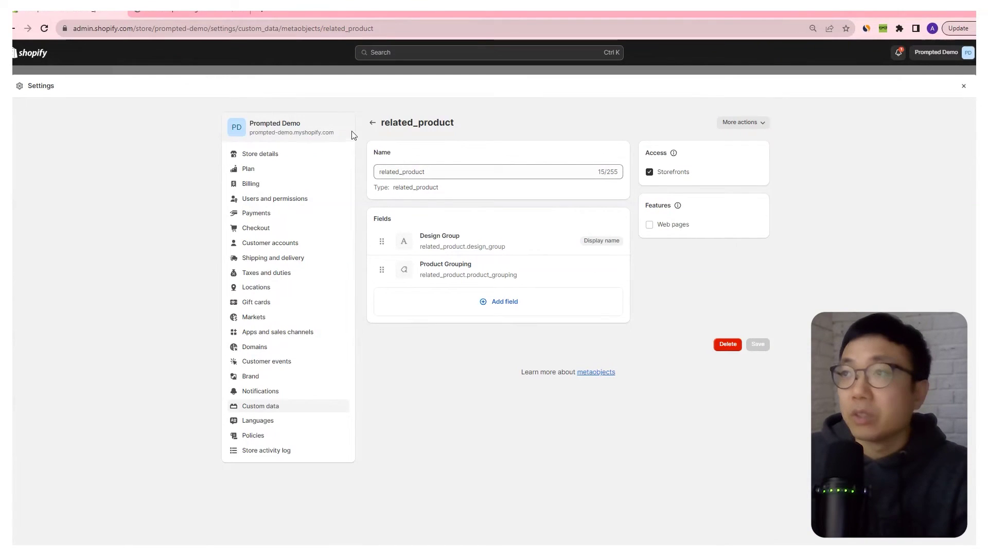
left_click(371, 123)
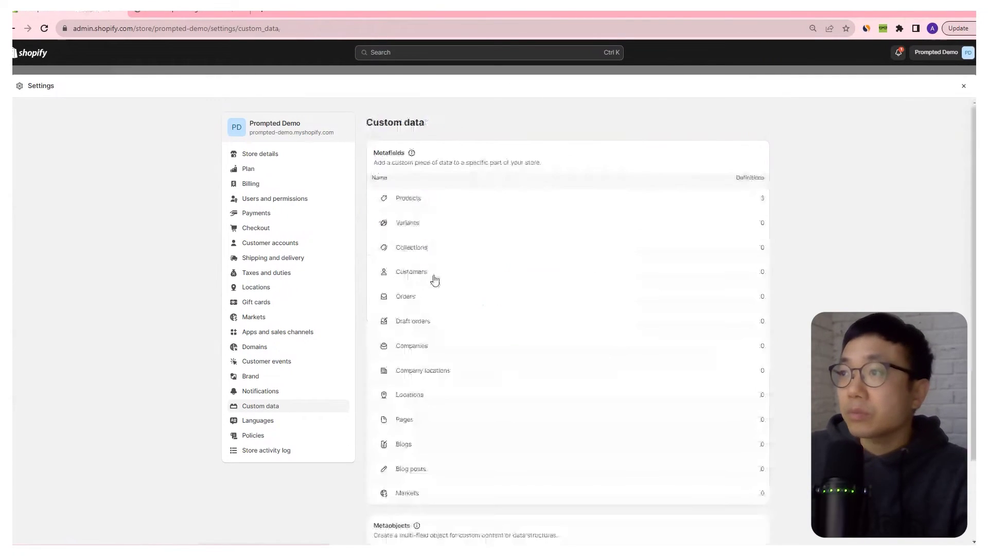
Start a new product metafield definition named Design Group
scroll(443, 281, "down", 2)
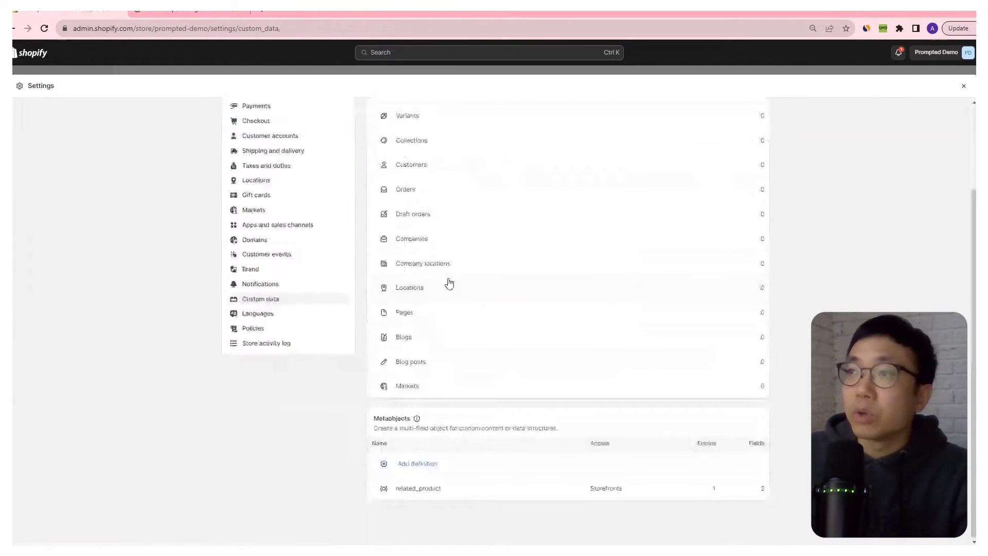
scroll(449, 283, "up", 2)
left_click(410, 198)
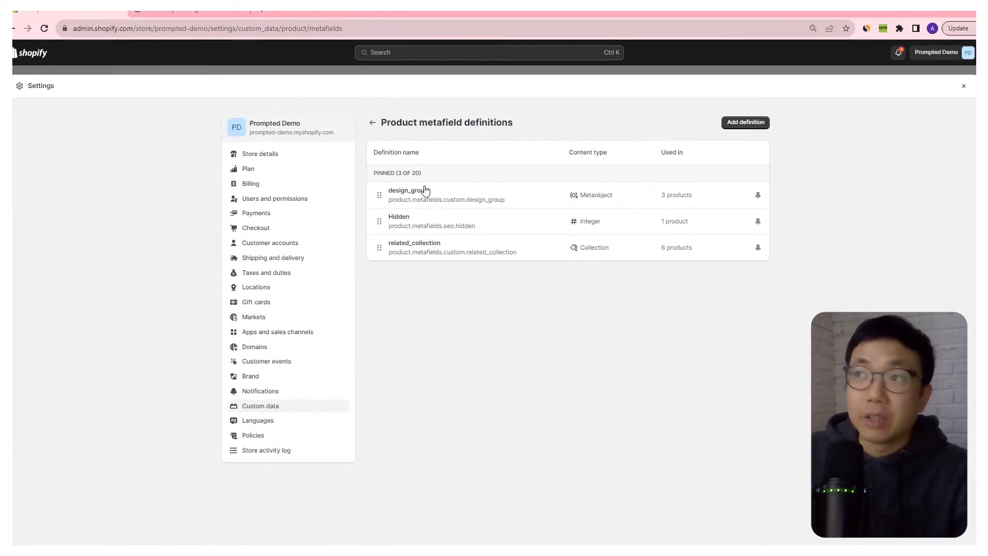
left_click(745, 123)
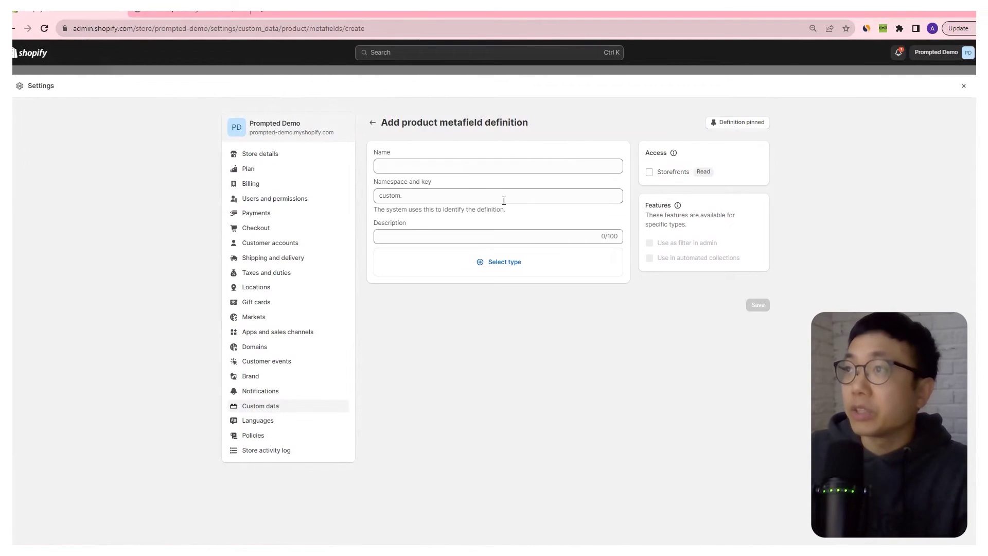
left_click(395, 162)
type("Design G")
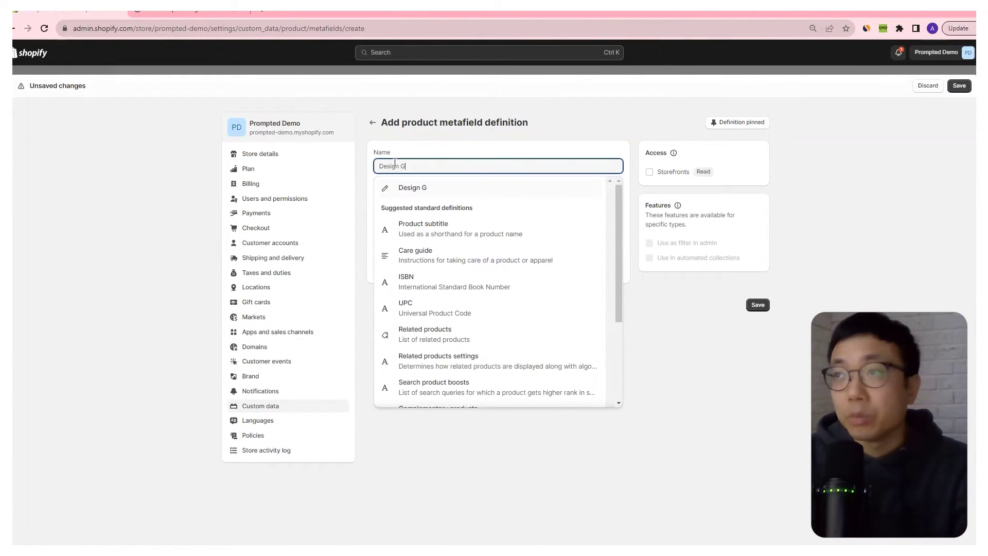
type("roup")
left_click(558, 137)
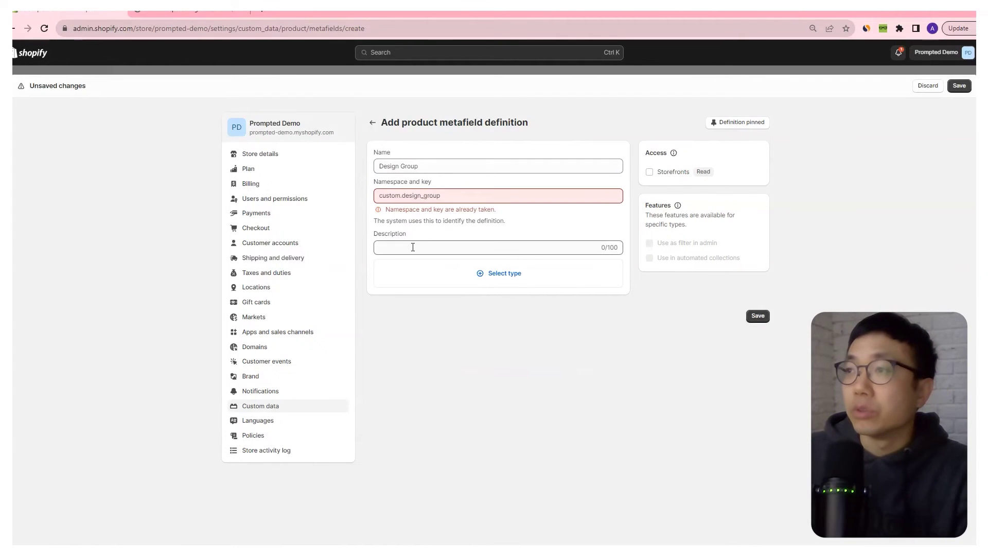
Set the Design Group metafield's type to Metaobject, with related_product as its reference
left_click(481, 272)
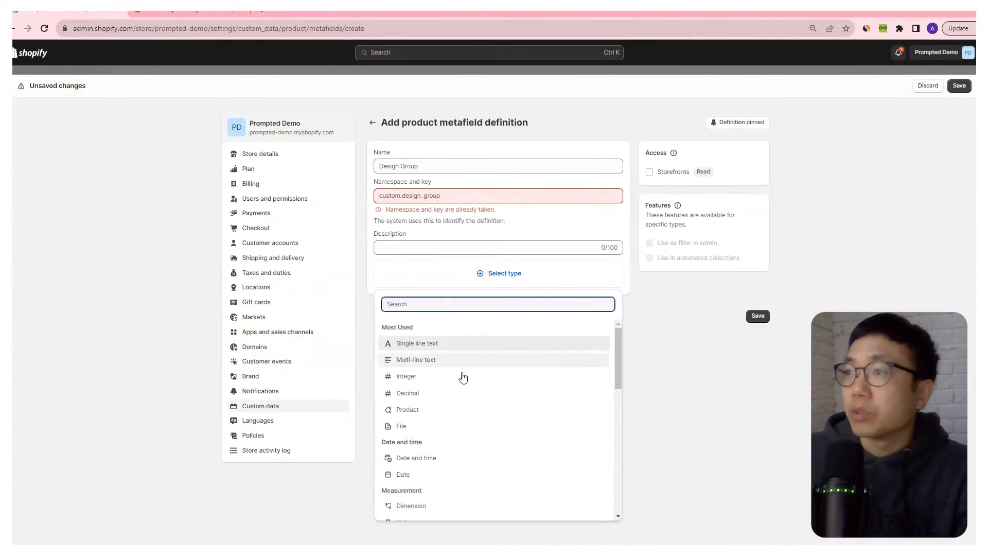
scroll(435, 380, "down", 4)
scroll(437, 390, "down", 5)
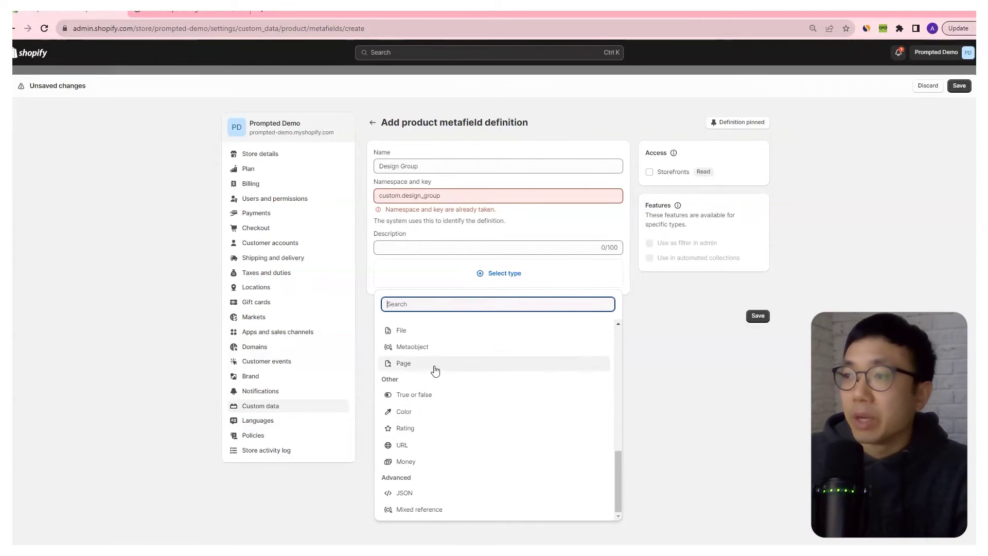
left_click(433, 349)
left_click(411, 309)
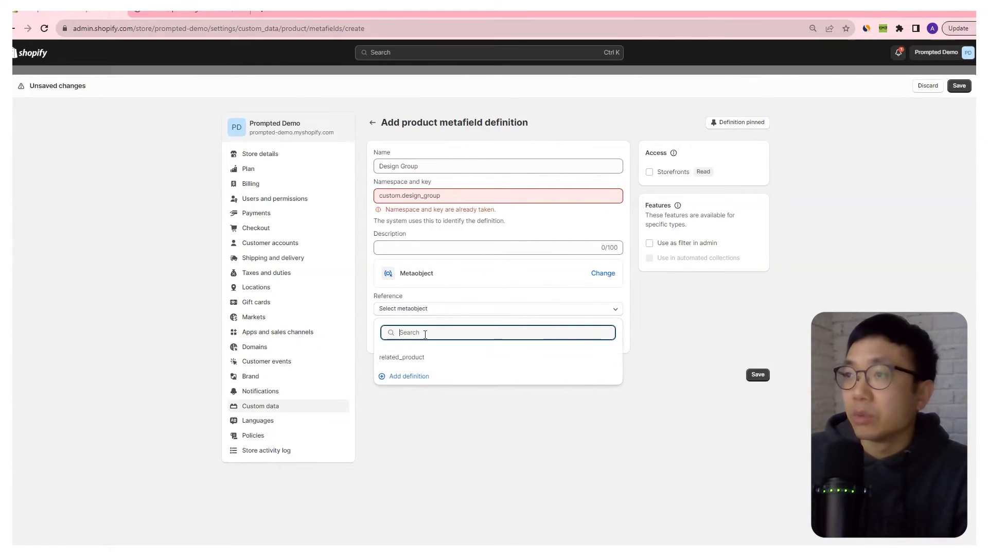
left_click(426, 362)
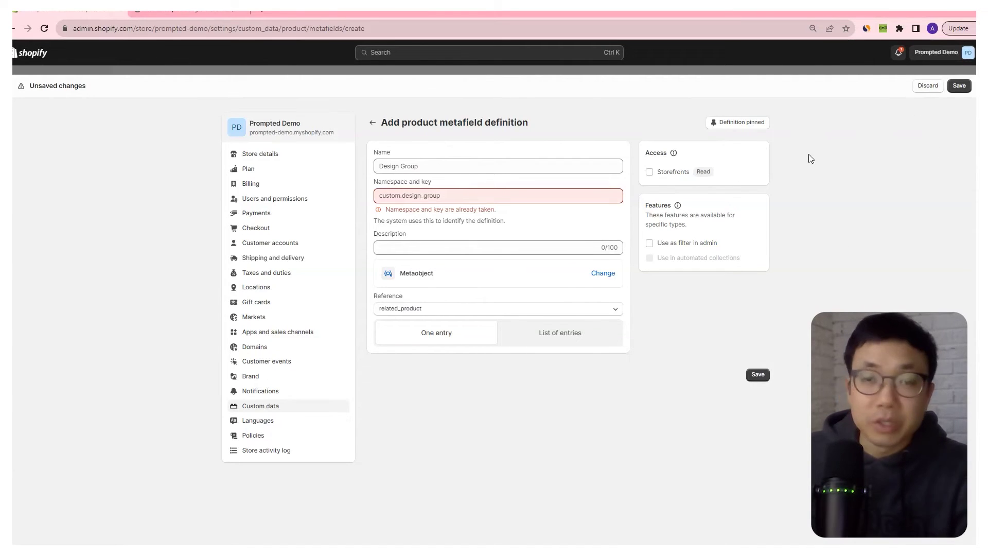
Discard the unsaved Design Group metafield definition and return to the product metafield definitions
left_click(928, 88)
left_click(599, 323)
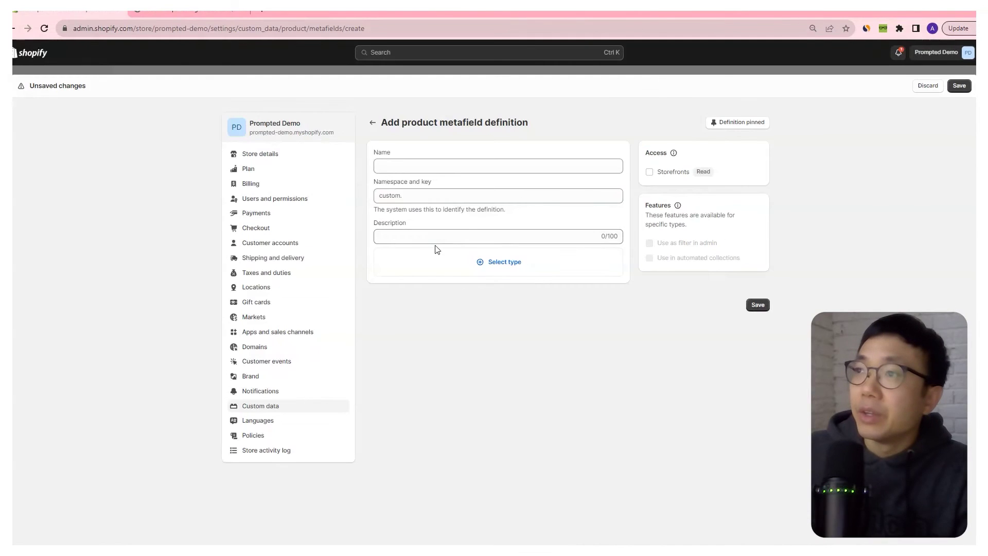
left_click(372, 123)
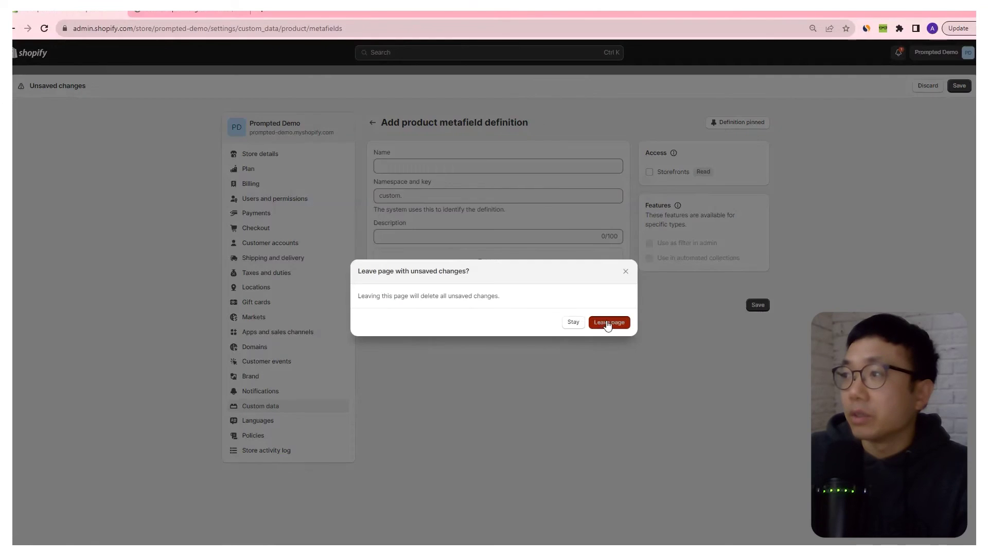
left_click(607, 323)
Review the existing design_group product metafield definition and close the store settings
left_click(409, 190)
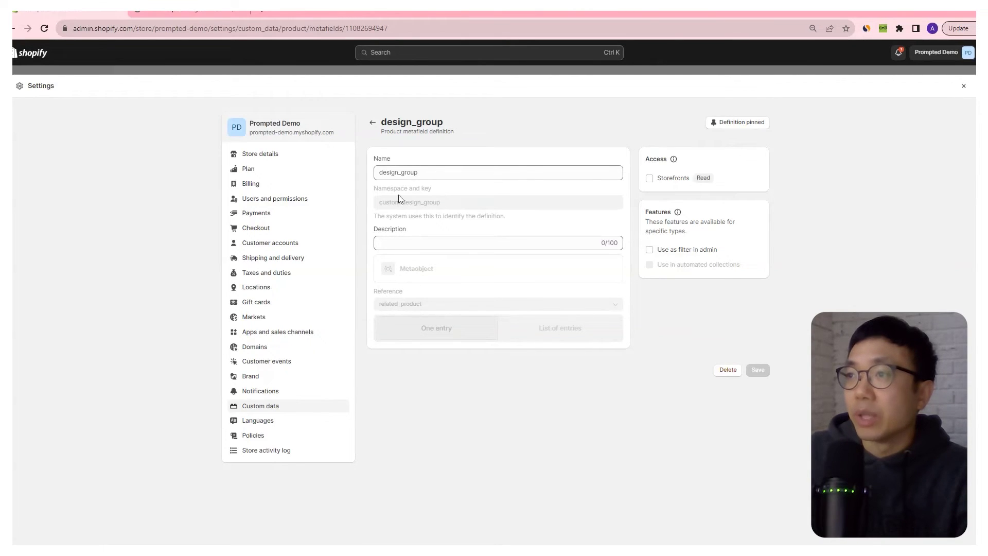
left_click(372, 122)
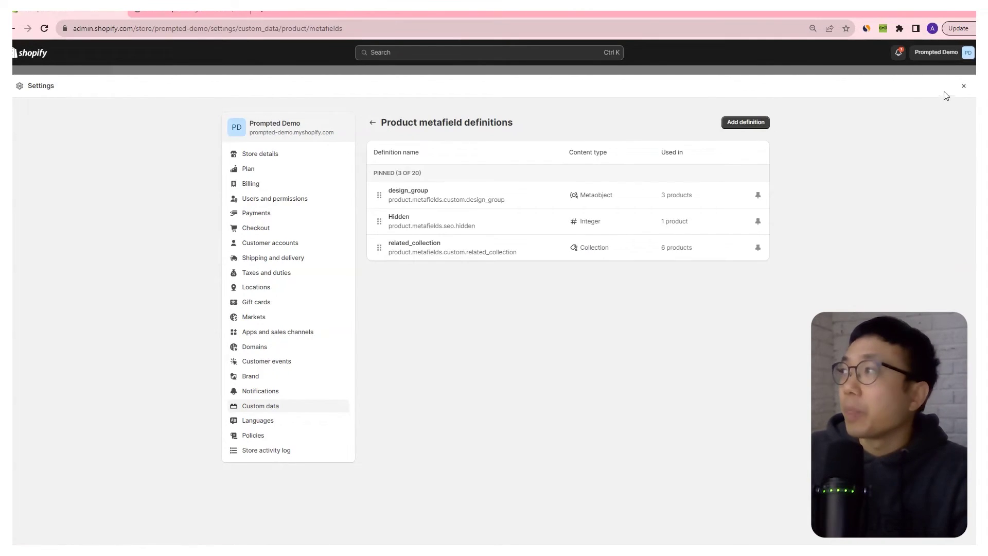
left_click(962, 88)
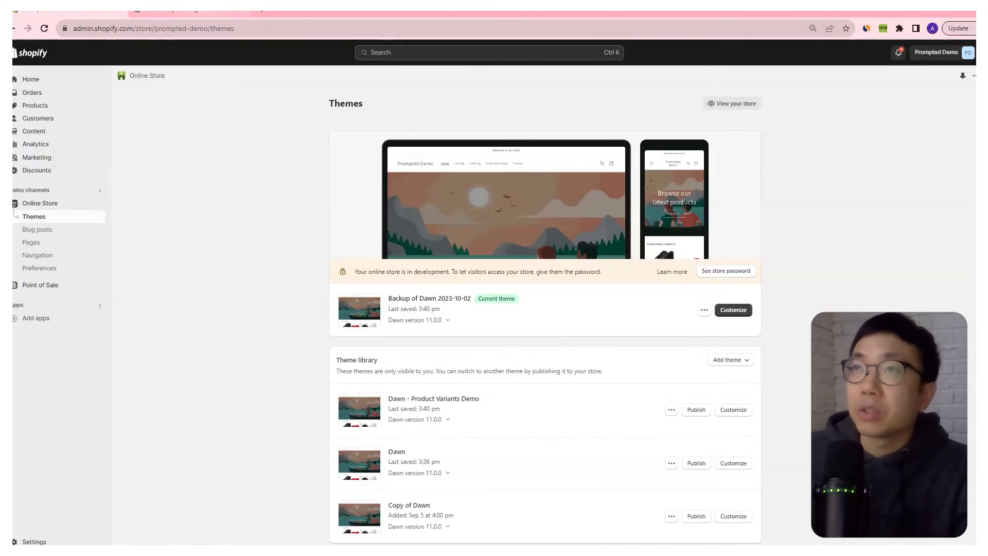
Reload the linked hoodie's storefront page and compare its options with those of The Prompted Original T-Shirt in the Clothing collection
left_click(197, 9)
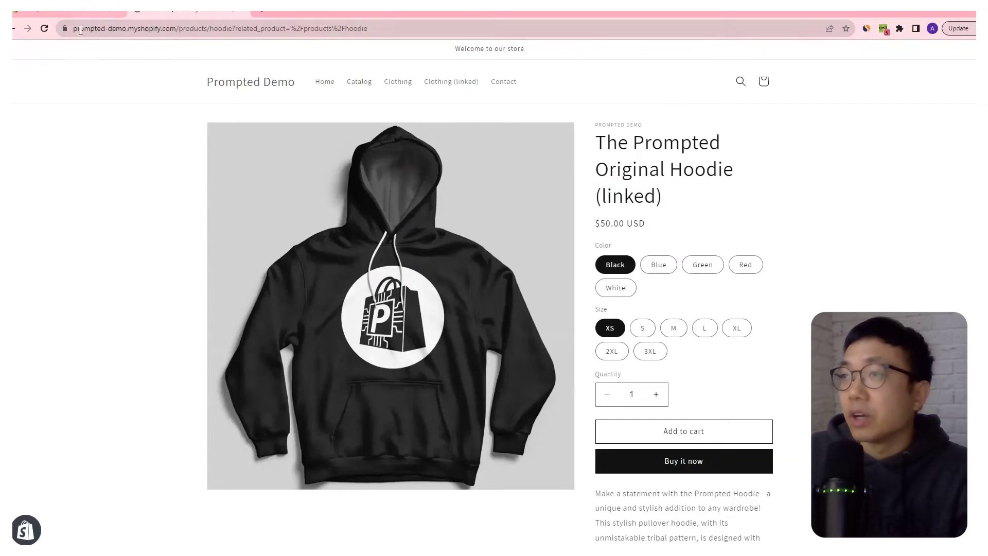
left_click(45, 29)
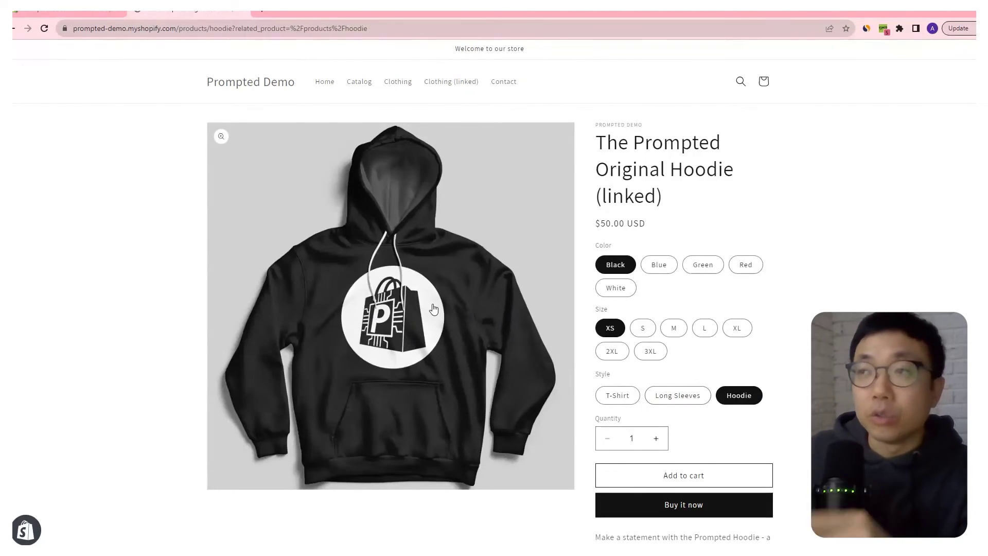
left_click(399, 85)
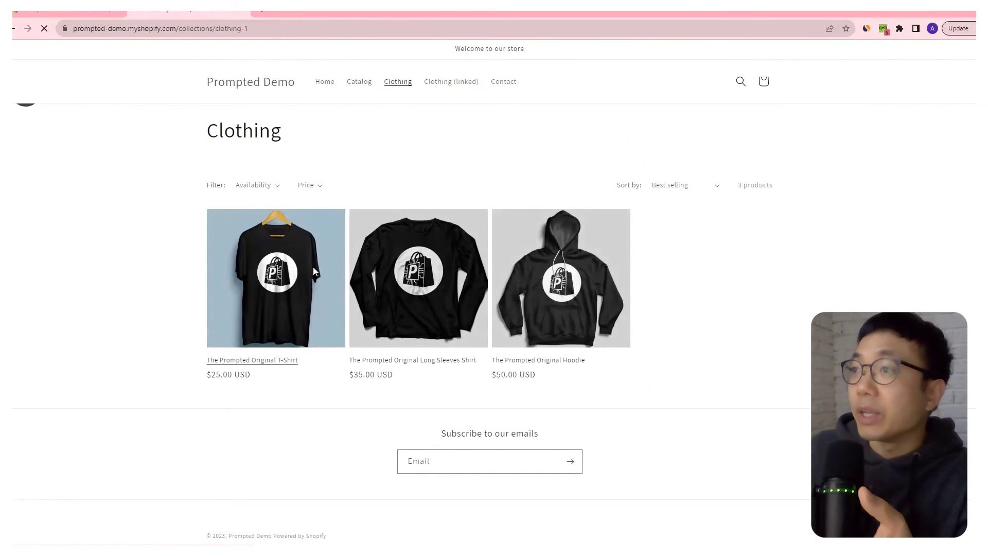
left_click(314, 268)
scroll(713, 432, "down", 2)
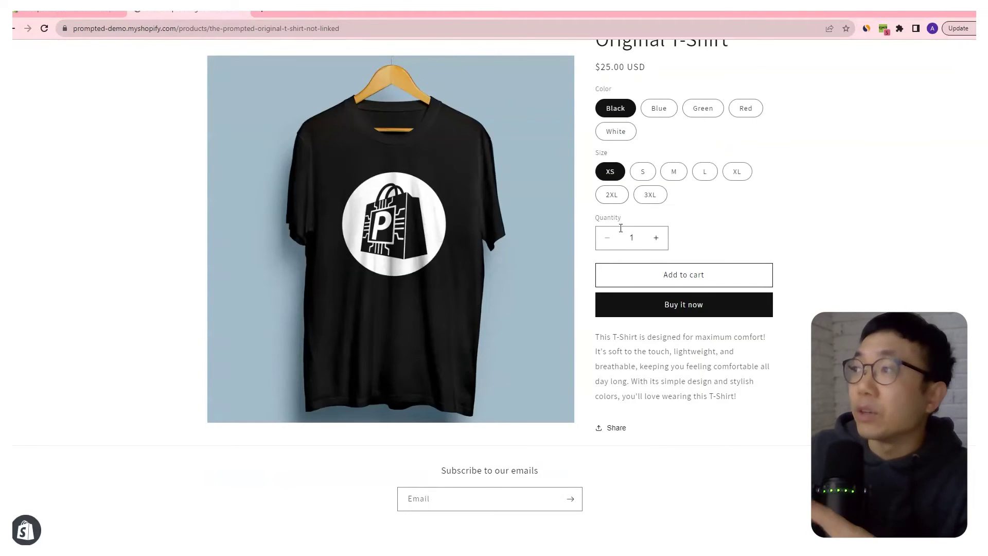
In the store admin, open the unlinked The Prompted Original T-Shirt, Long Sleeves Shirt and Hoodie together for bulk editing
left_click(40, 11)
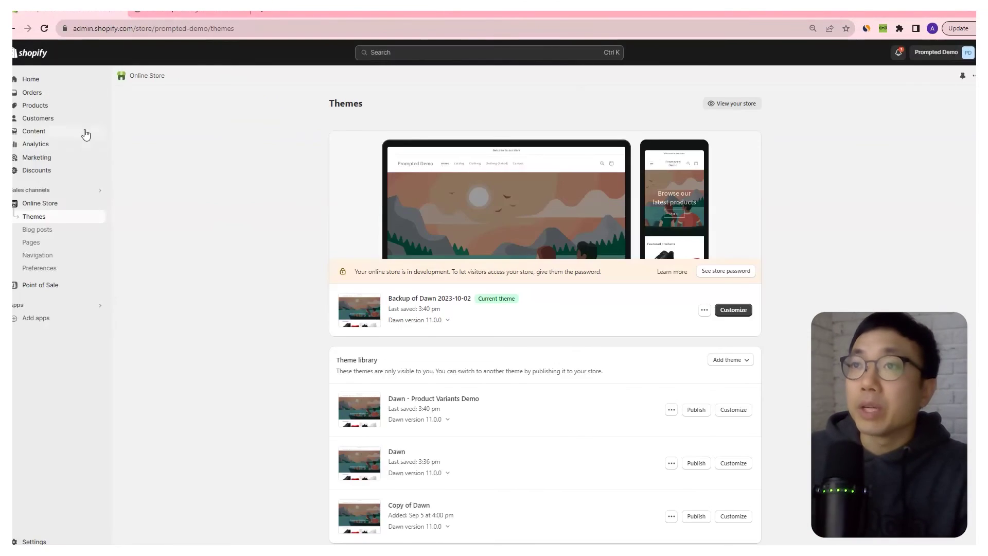
left_click(49, 107)
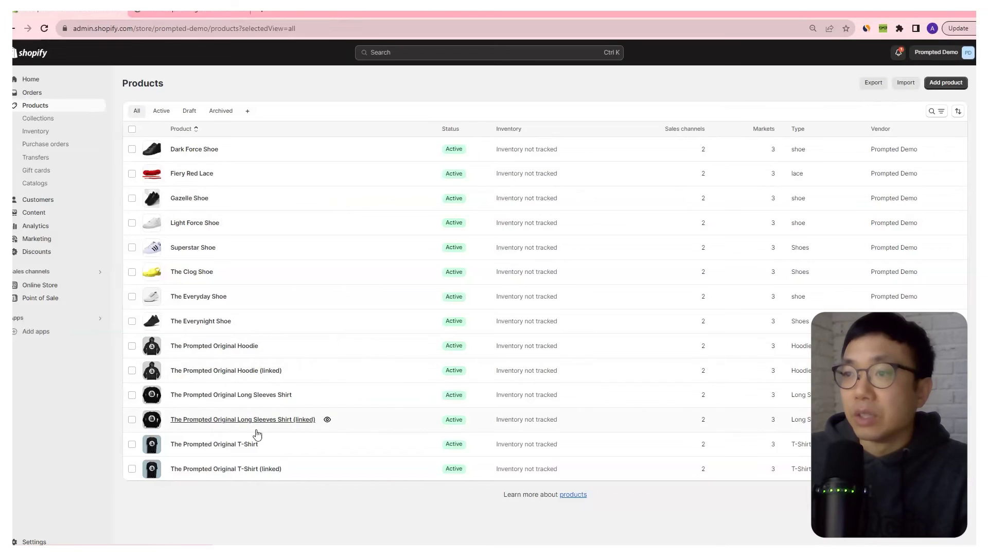
left_click(132, 445)
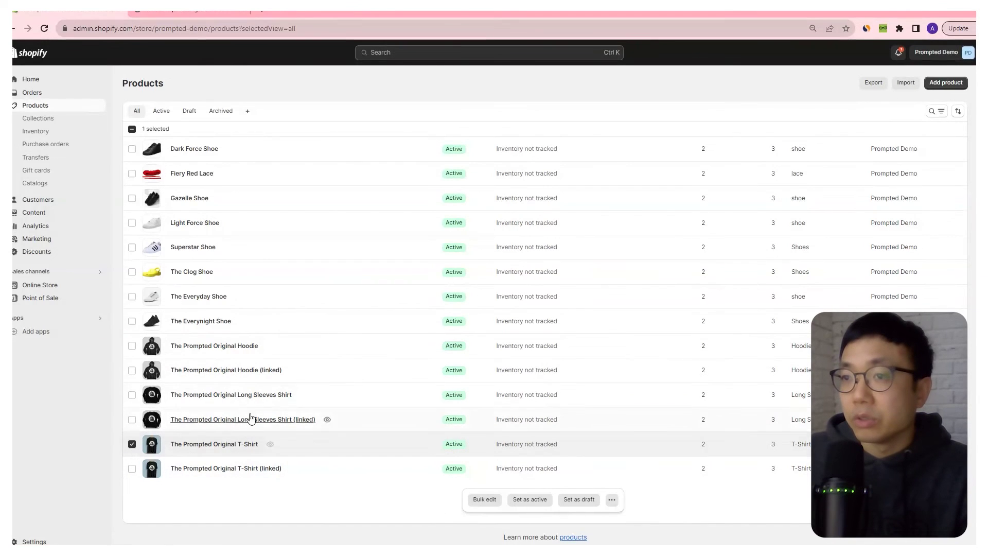
left_click(132, 395)
left_click(134, 349)
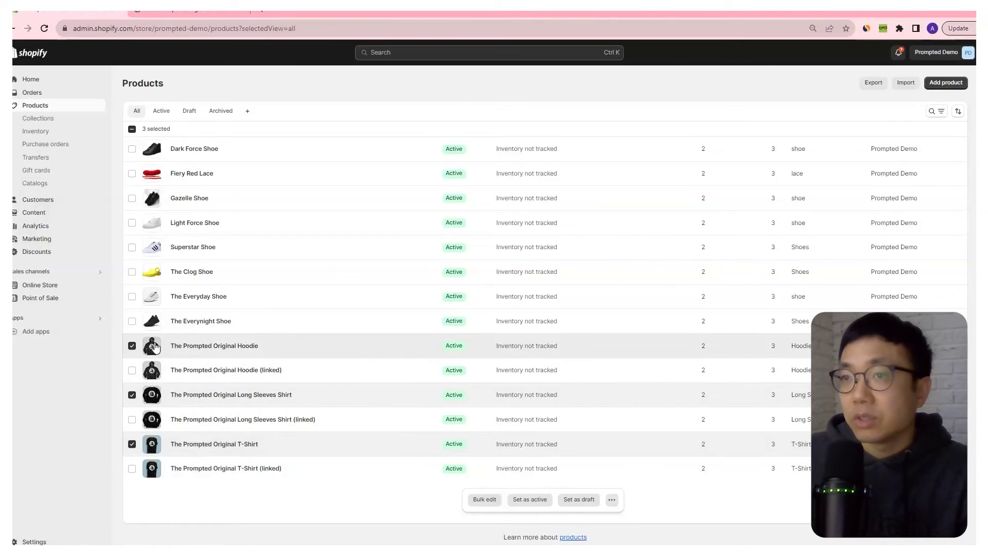
left_click(484, 502)
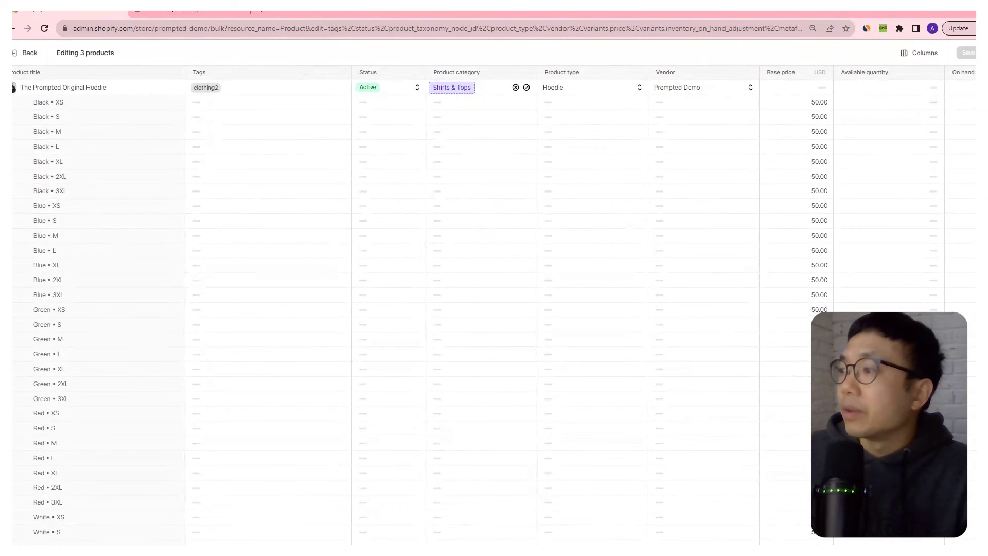
Check the bulk editor's column selection for the design_group metafield
left_click(921, 54)
scroll(918, 149, "down", 5)
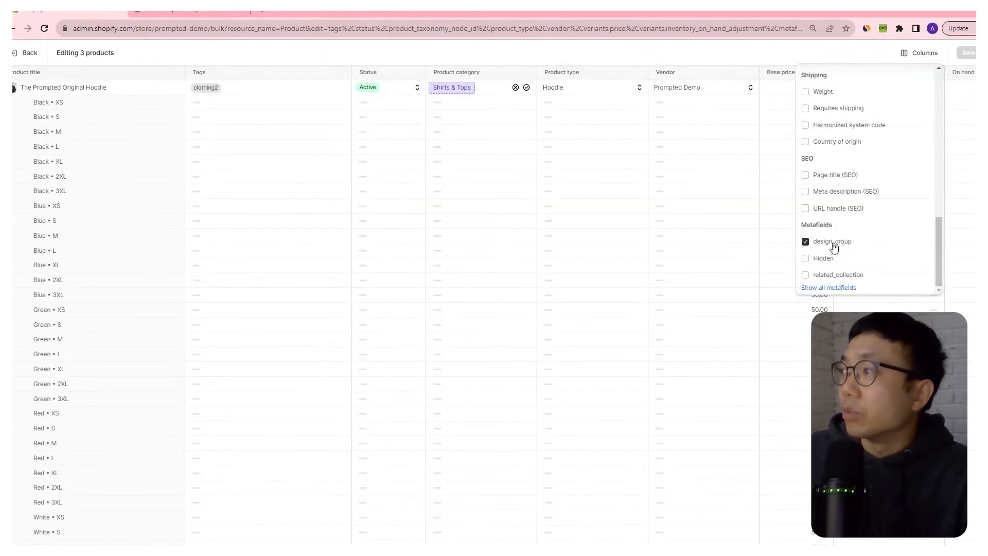
left_click(728, 60)
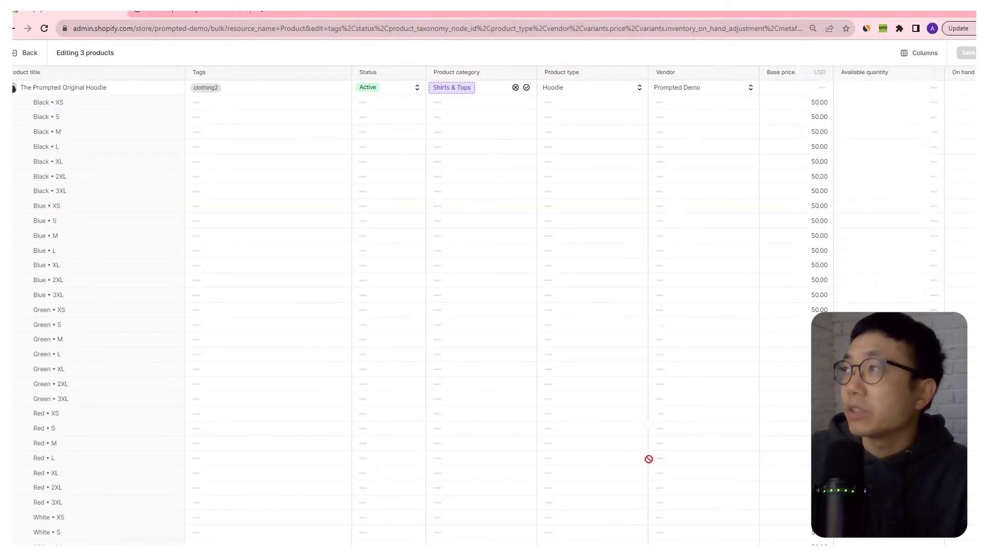
Examine the design_group entries available for The Prompted Original Hoodie without selecting one, and leave the bulk editor
scroll(566, 309, "right", 5)
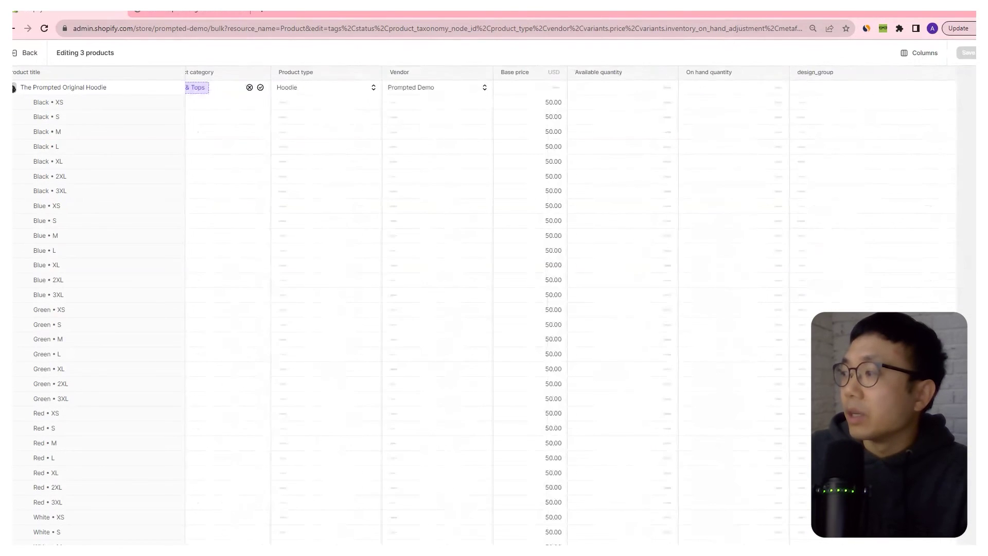
left_click(814, 88)
left_click(815, 90)
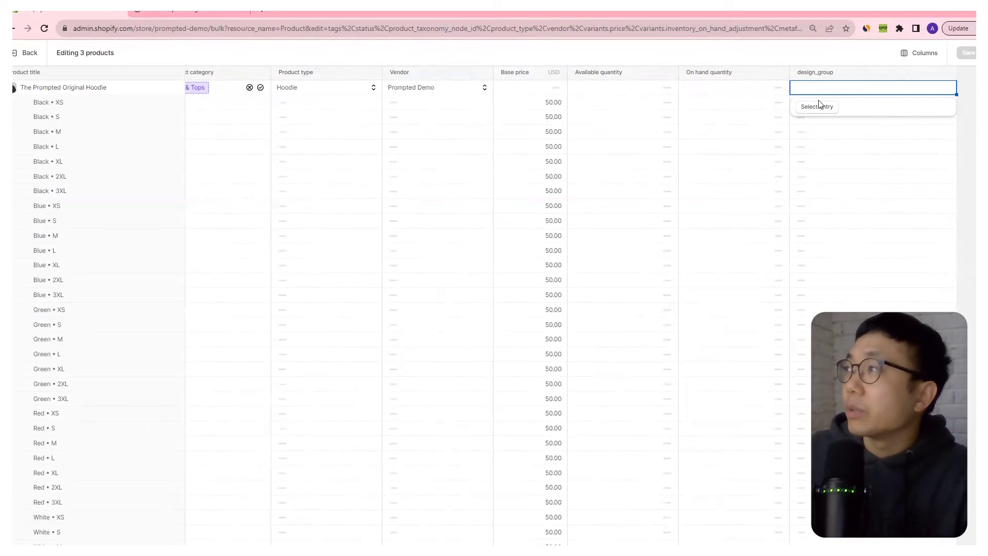
left_click(817, 108)
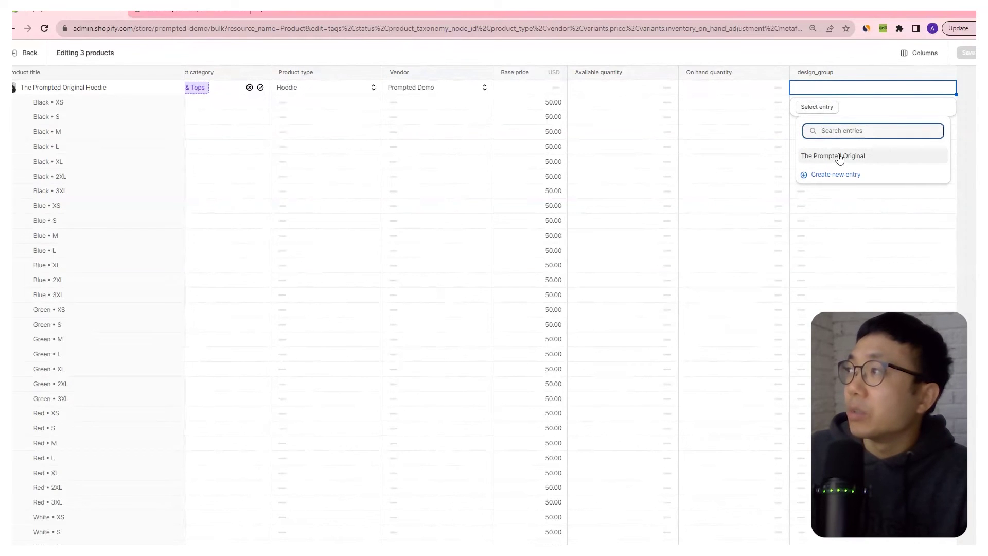
left_click(777, 79)
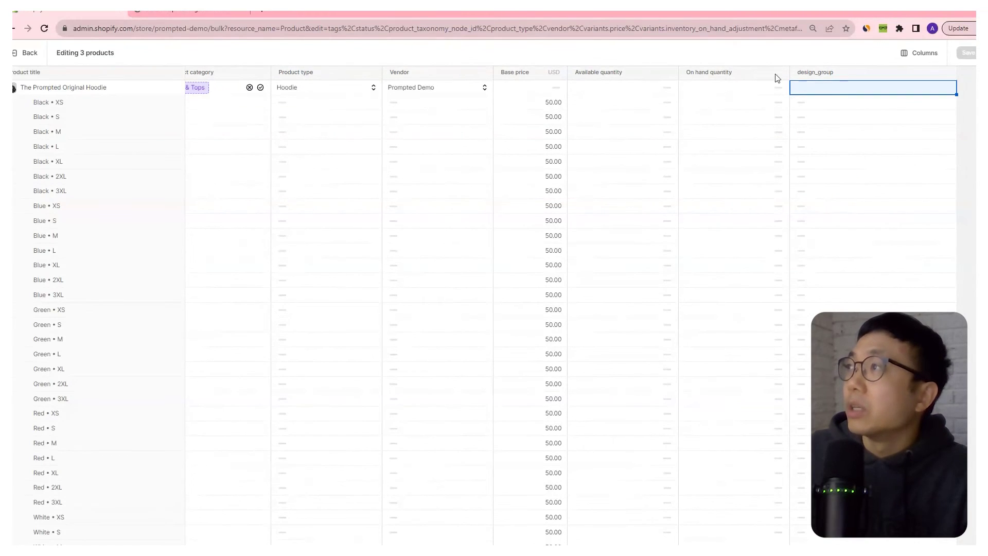
left_click(854, 91)
left_click(830, 108)
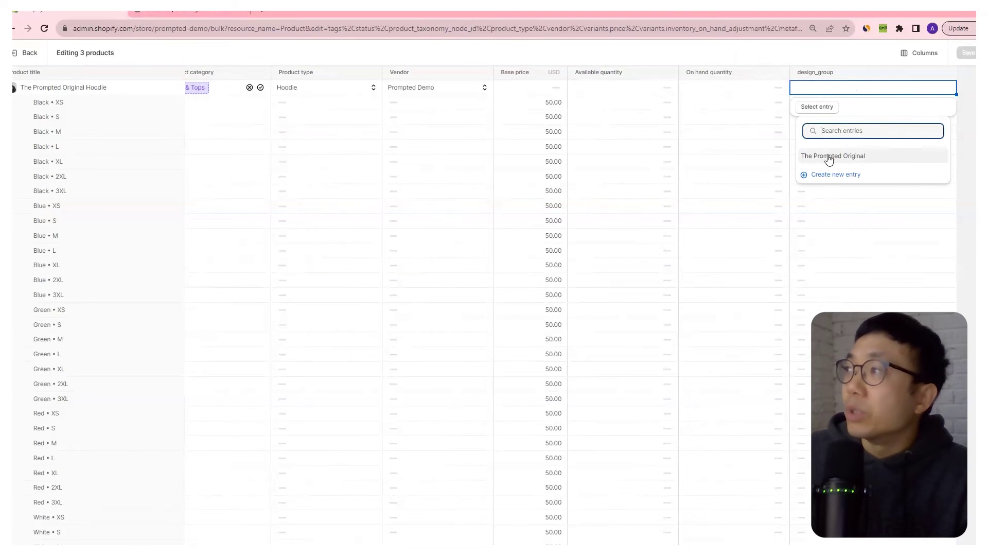
left_click(627, 53)
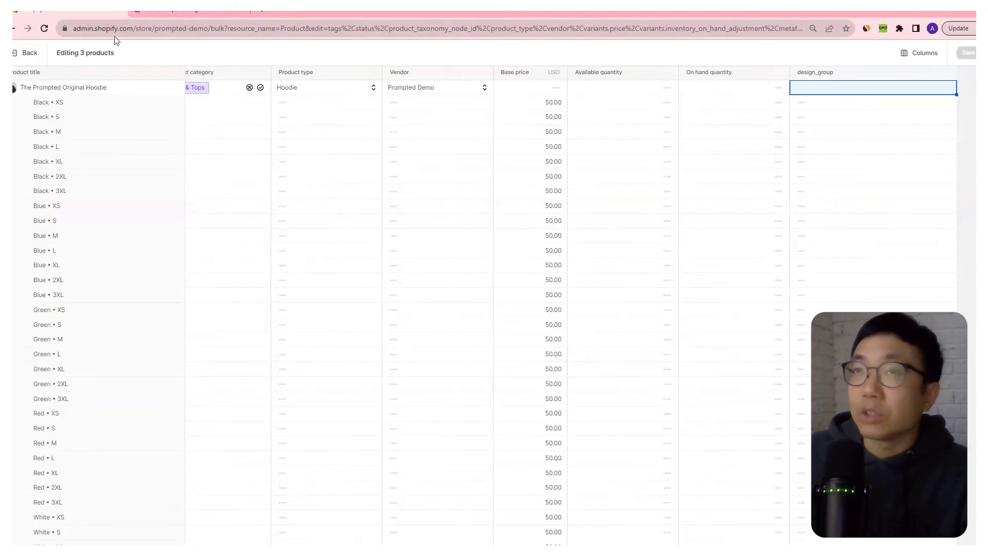
left_click(41, 50)
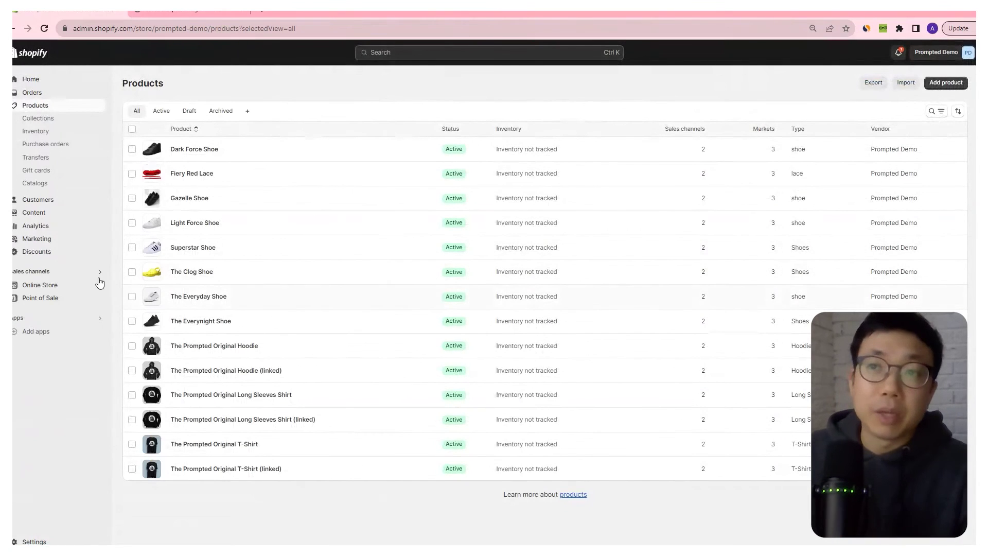
Start a new related_product metaobject entry with the Design Group "The Prompted Original"
left_click(32, 213)
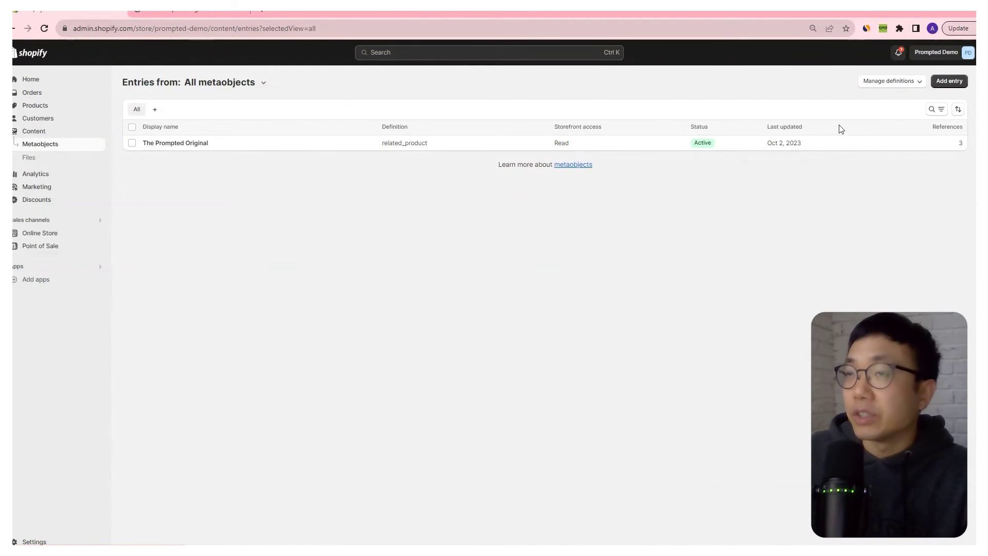
left_click(949, 82)
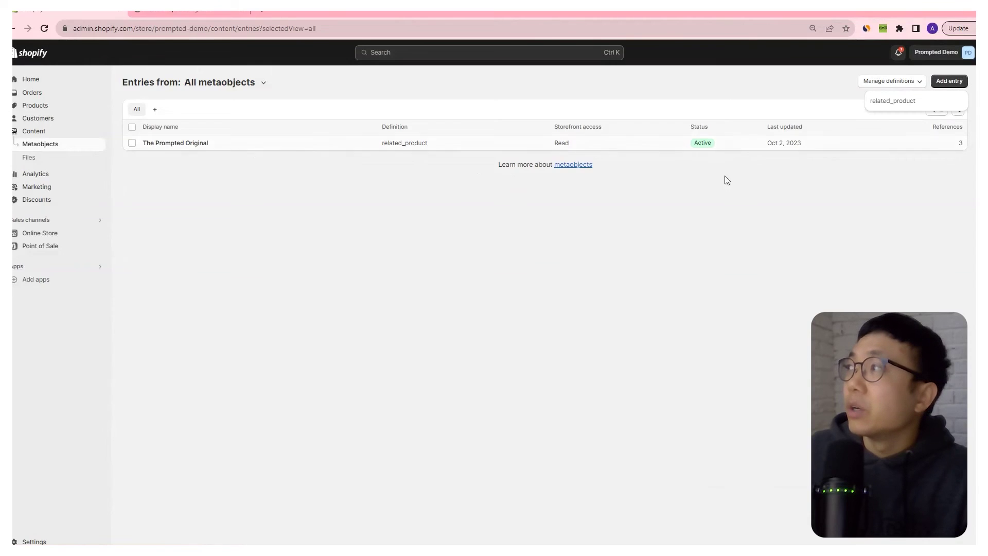
left_click(890, 102)
left_click(368, 127)
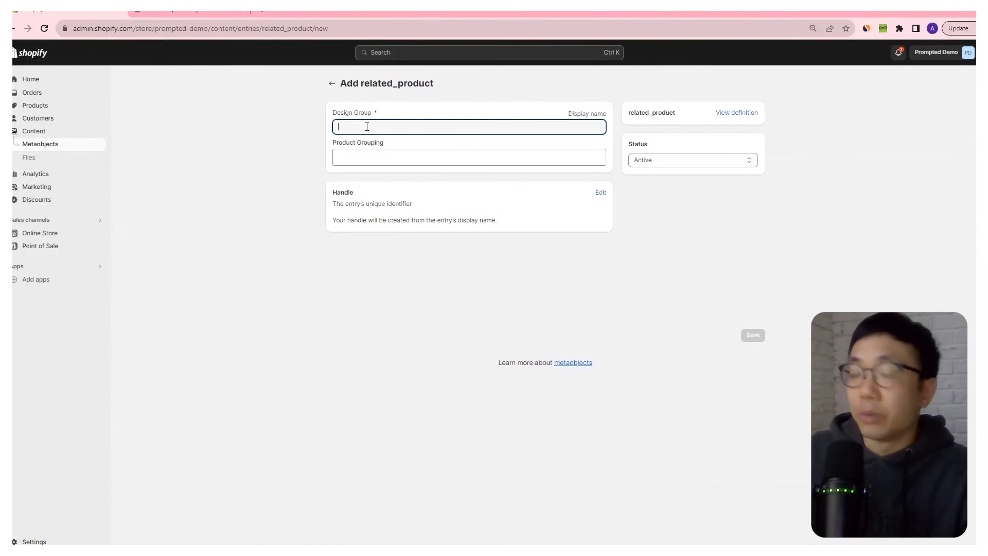
type("The Prompted Original")
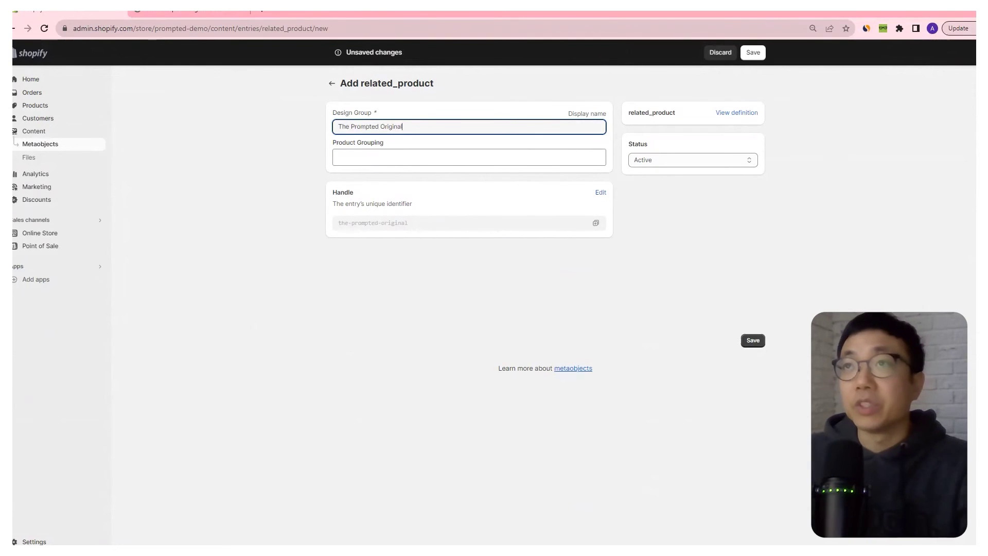
Check the product names in the storefront's Clothing collection against the new entry's Design Group name
key("ctrl+Tab")
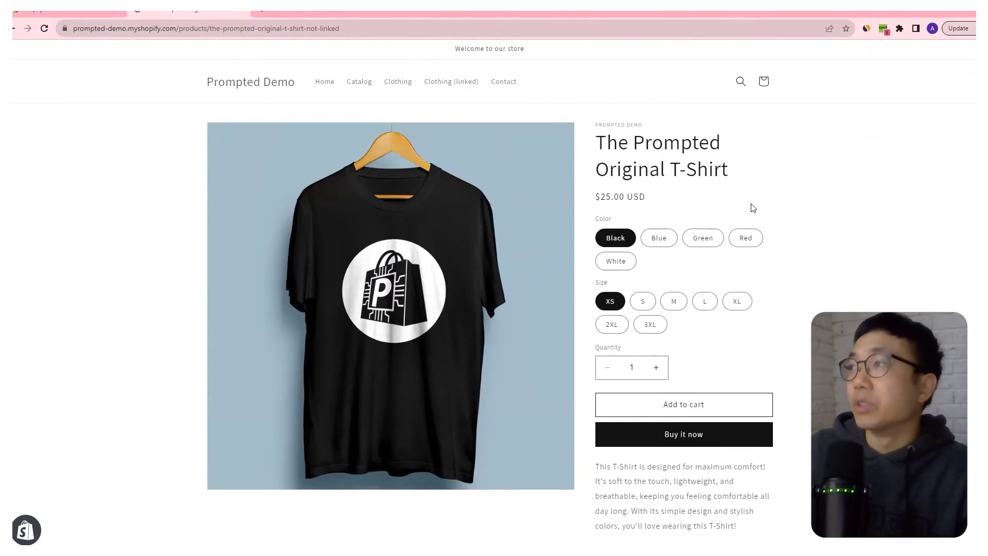
left_click(402, 88)
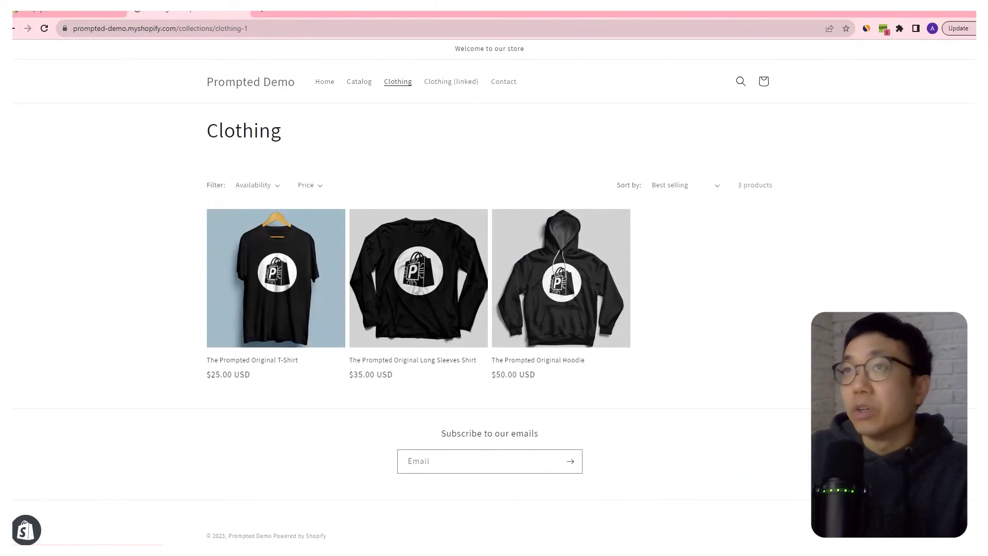
left_click(69, 10)
triple_click(358, 123)
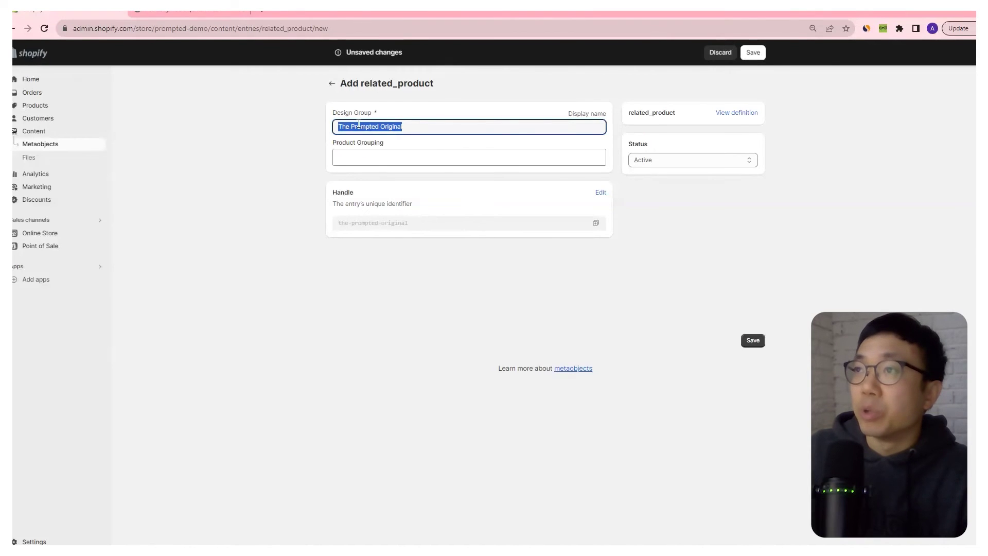
Add the unlinked The Prompted Original Hoodie, Long Sleeves Shirt and T-Shirt to the new entry's Product Grouping
left_click(367, 160)
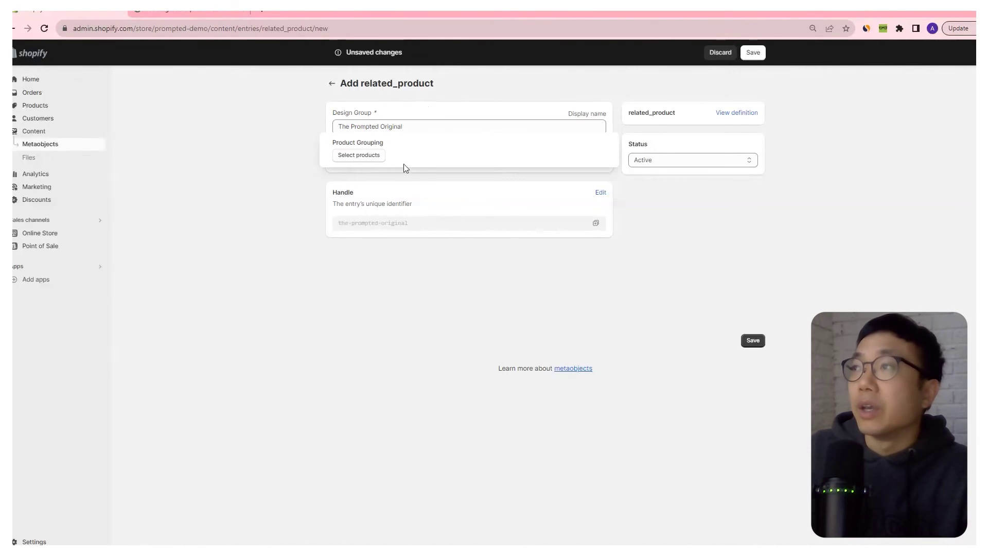
left_click(381, 163)
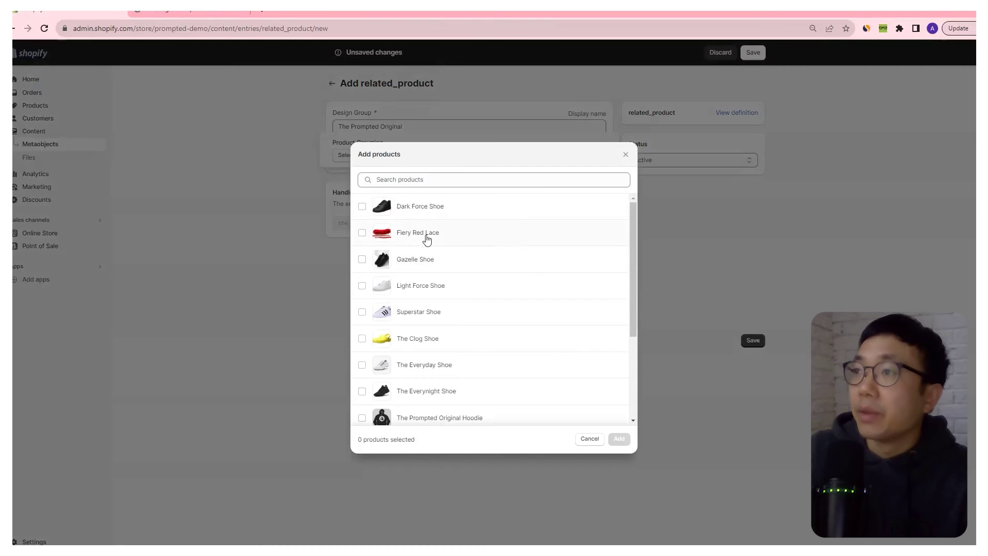
left_click(422, 180)
type("The Prompted Original")
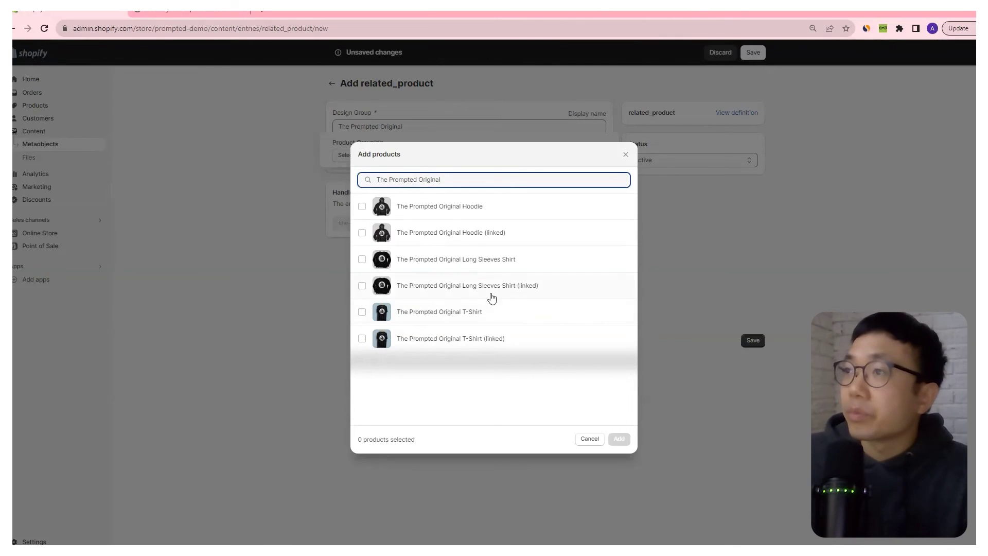
left_click(375, 208)
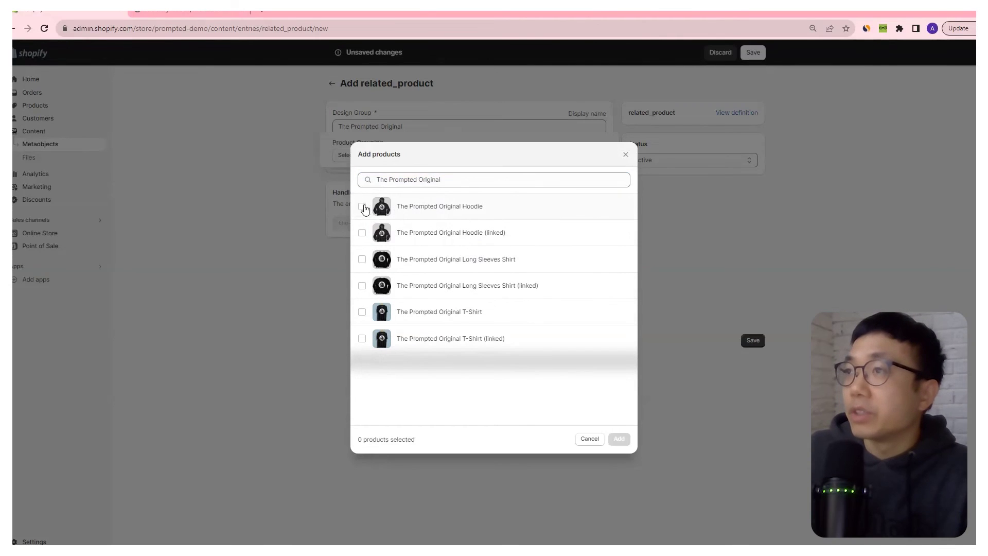
left_click(363, 260)
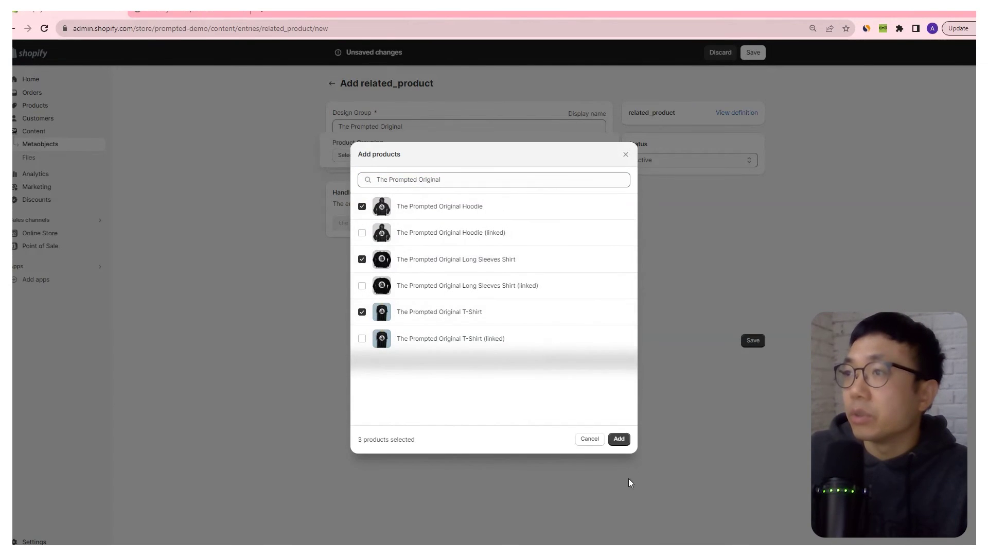
left_click(627, 445)
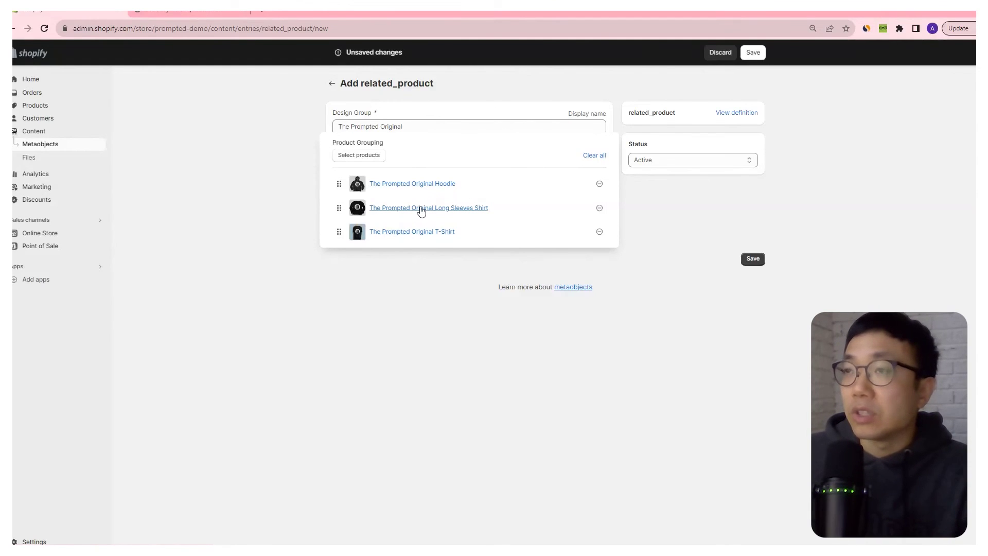
Try to save the new related_product entry, then discard it and return to the entries list
left_click(752, 58)
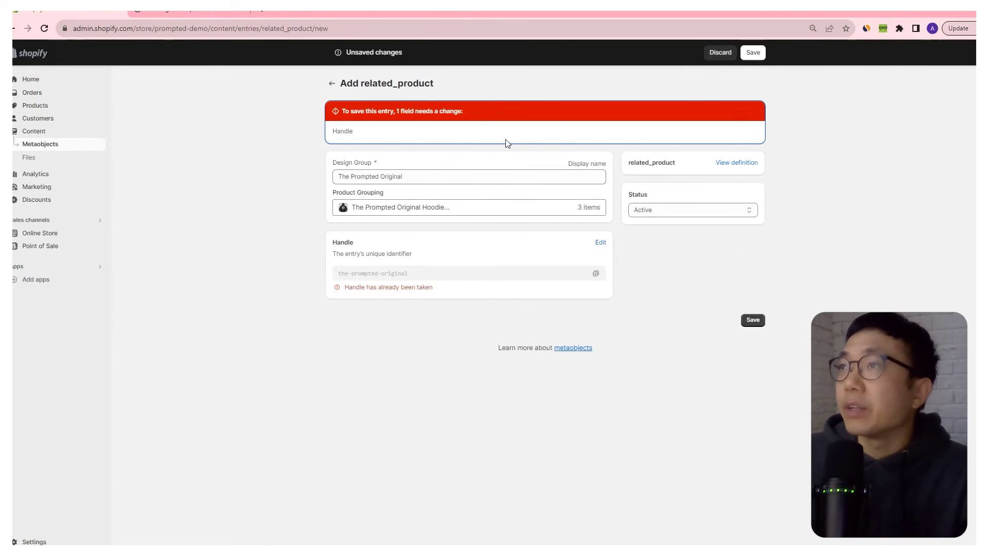
left_click(400, 277)
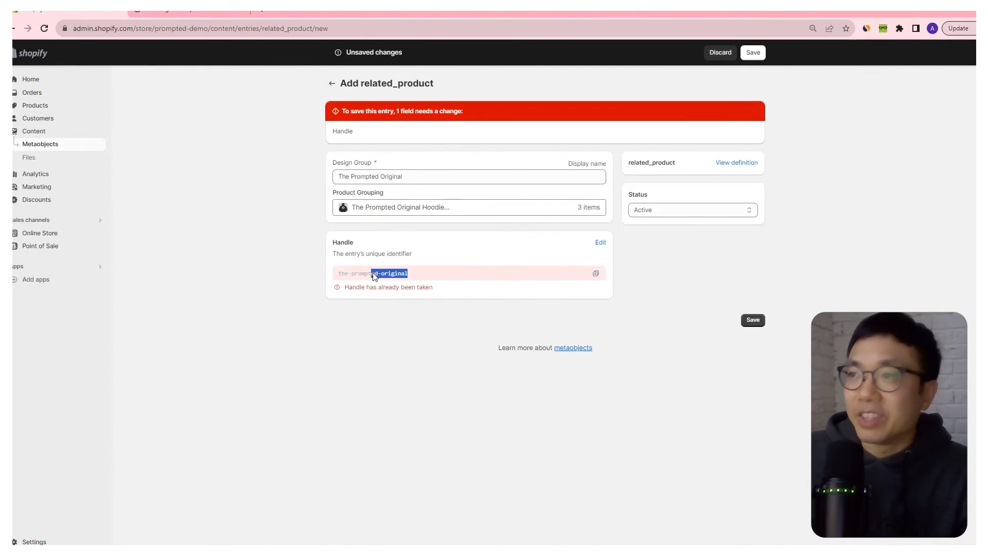
left_click_drag(374, 276, 346, 139)
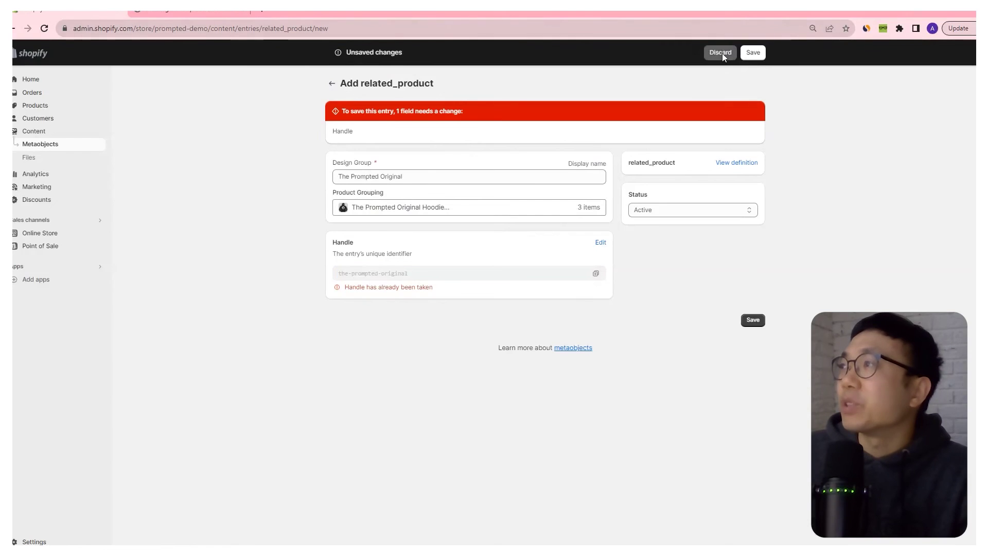
left_click(720, 52)
left_click(617, 322)
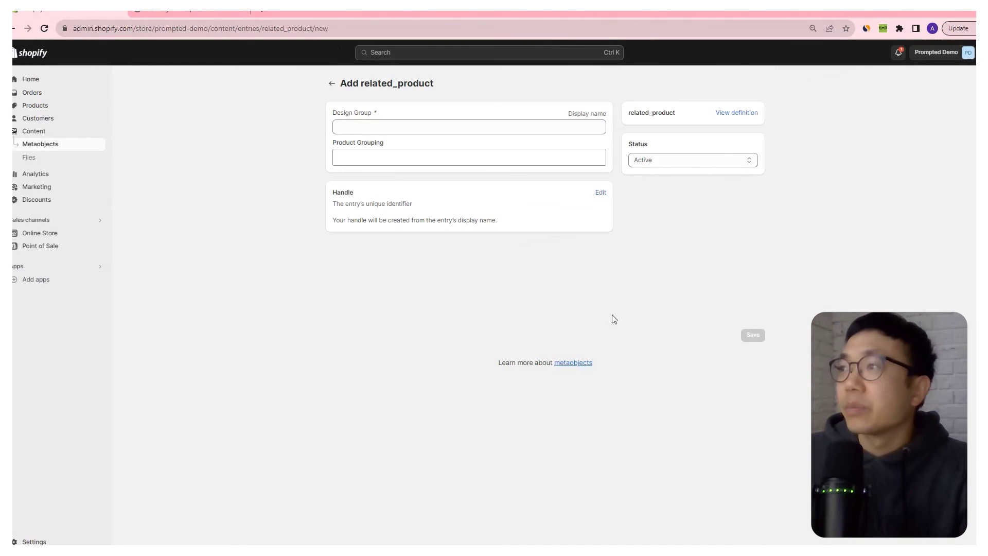
left_click(331, 83)
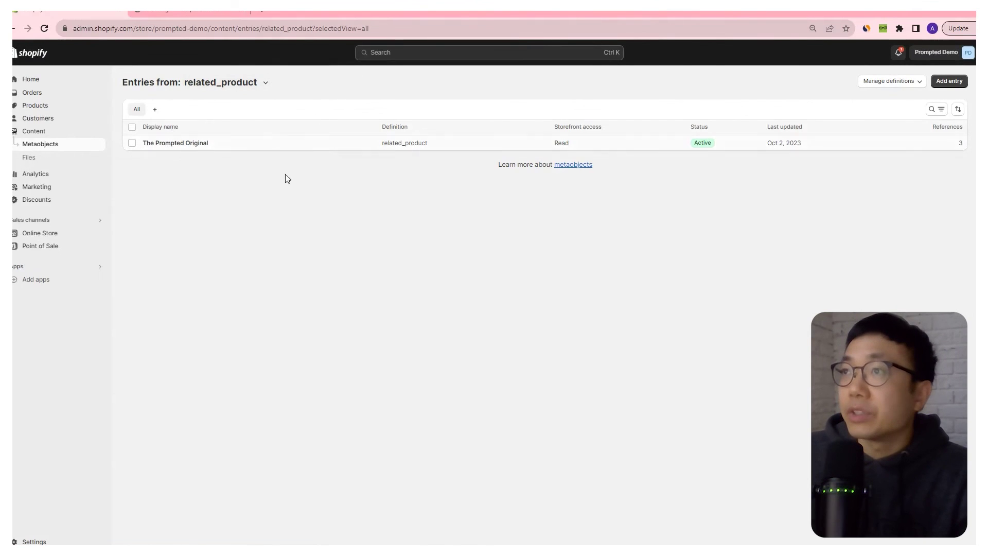
Open the unlinked The Prompted Original Hoodie, Long Sleeves Shirt and T-Shirt together for bulk editing
left_click(175, 143)
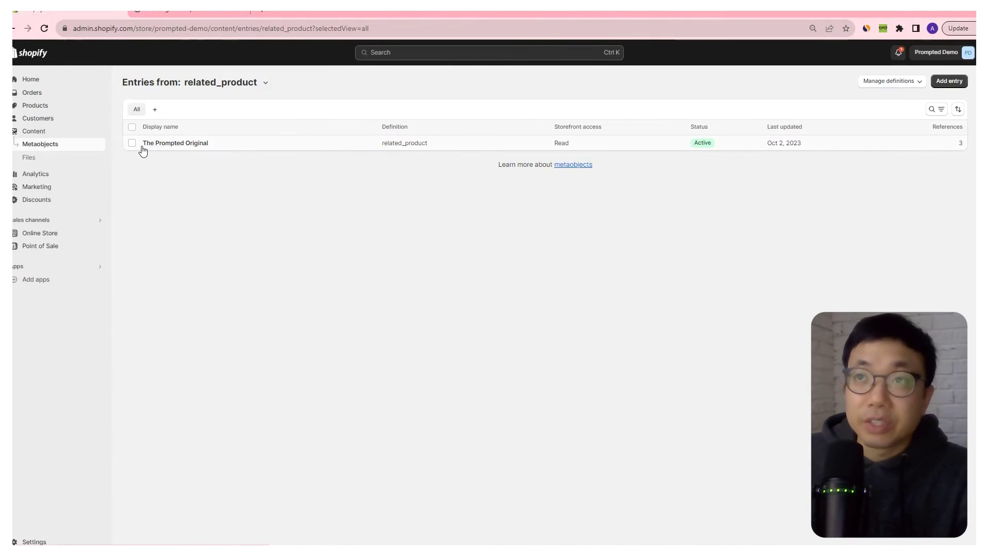
left_click(49, 107)
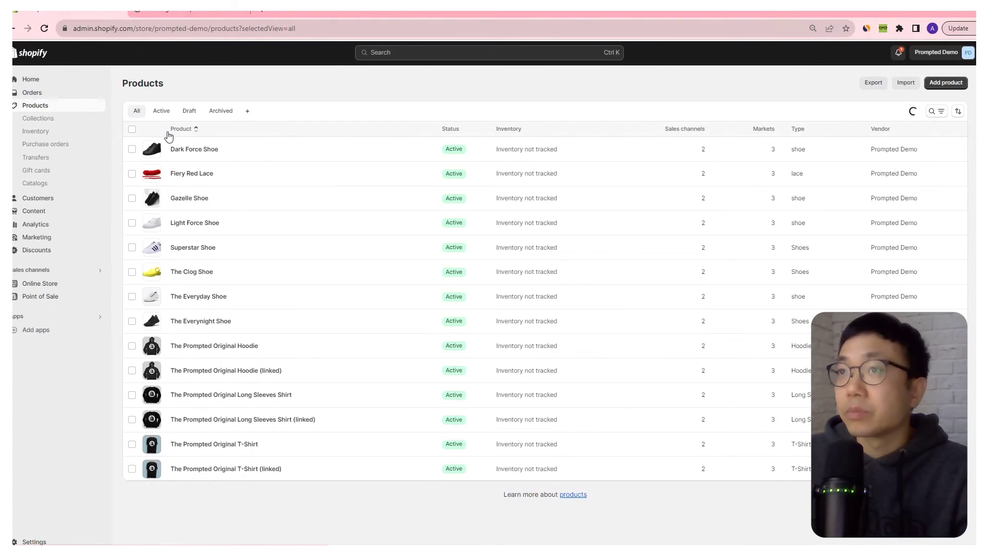
left_click(147, 402)
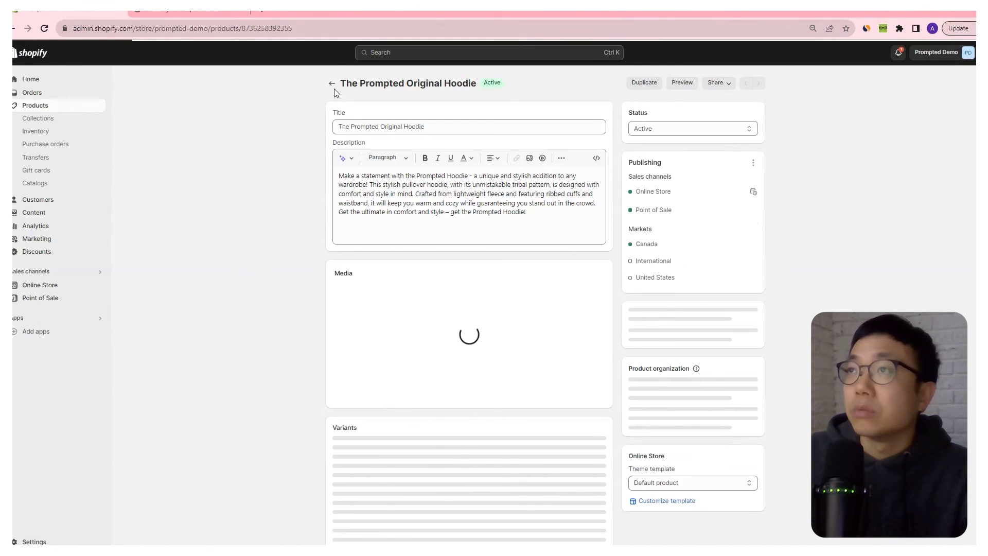
left_click(328, 85)
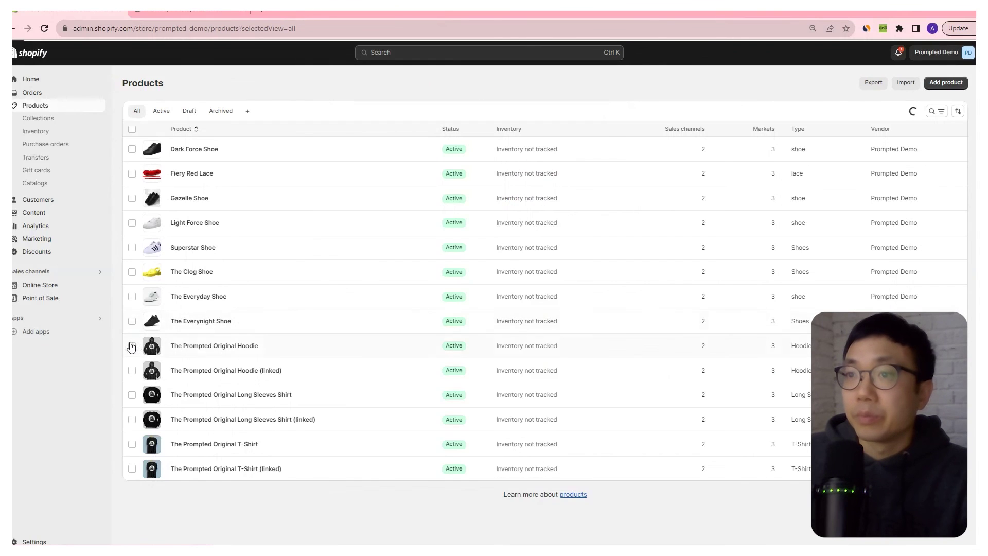
left_click(132, 345)
left_click(132, 395)
left_click(132, 444)
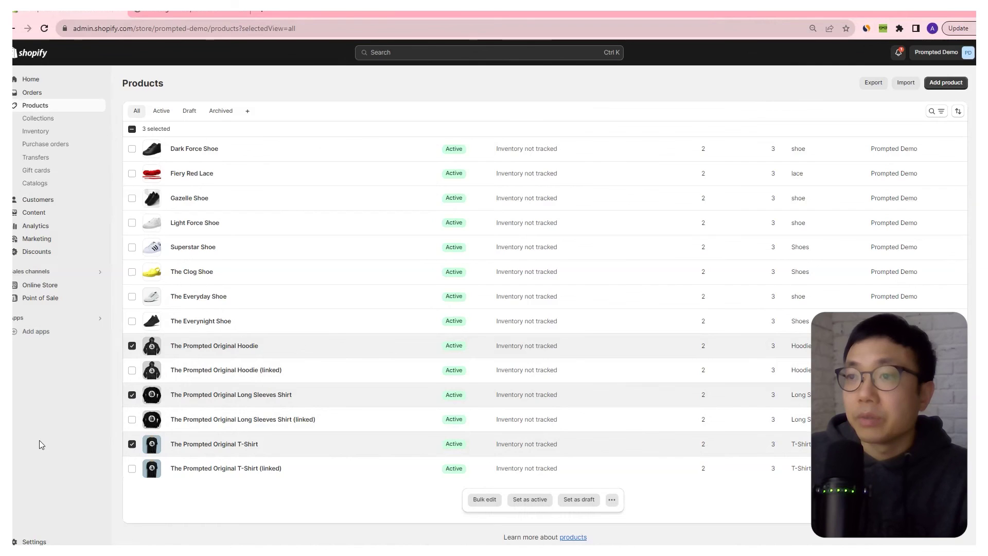
left_click(488, 497)
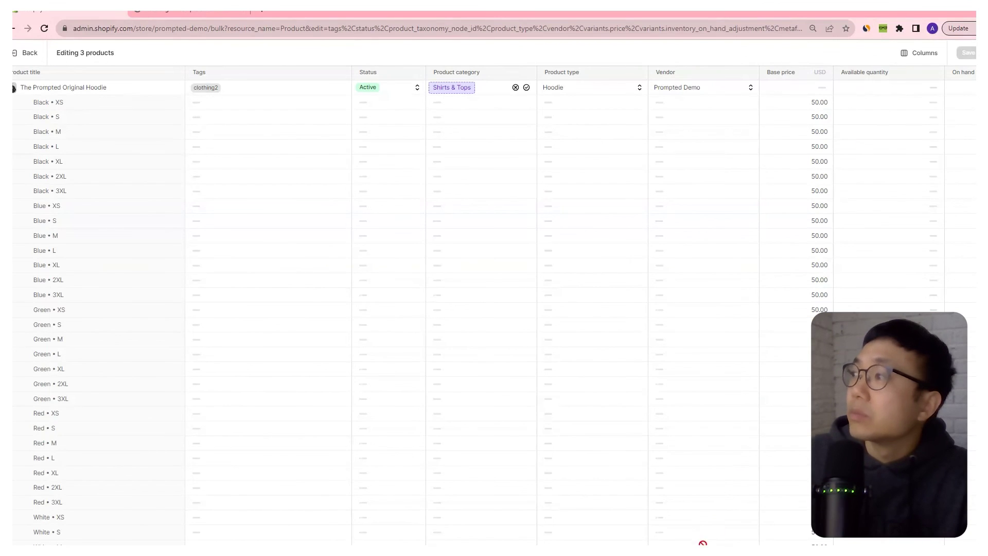
Set the design_group of The Prompted Original Hoodie to the entry "The Prompted Original"
scroll(580, 307, "right", 5)
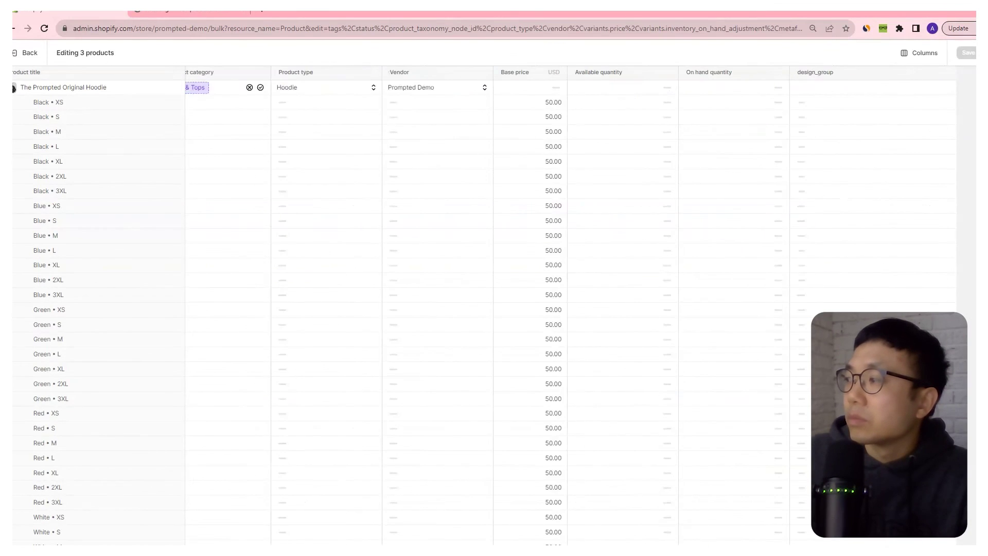
left_click(819, 86)
left_click(816, 86)
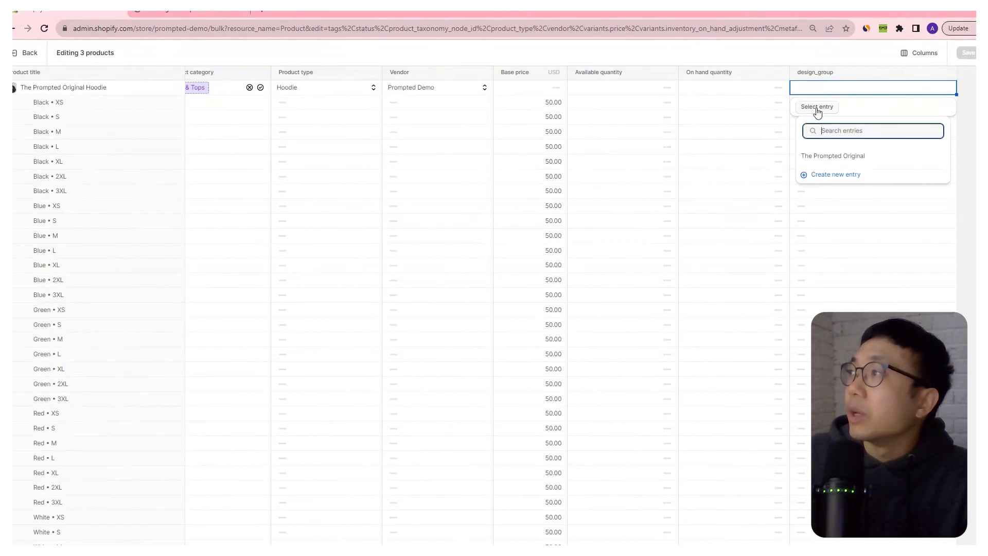
left_click(831, 155)
left_click(835, 89)
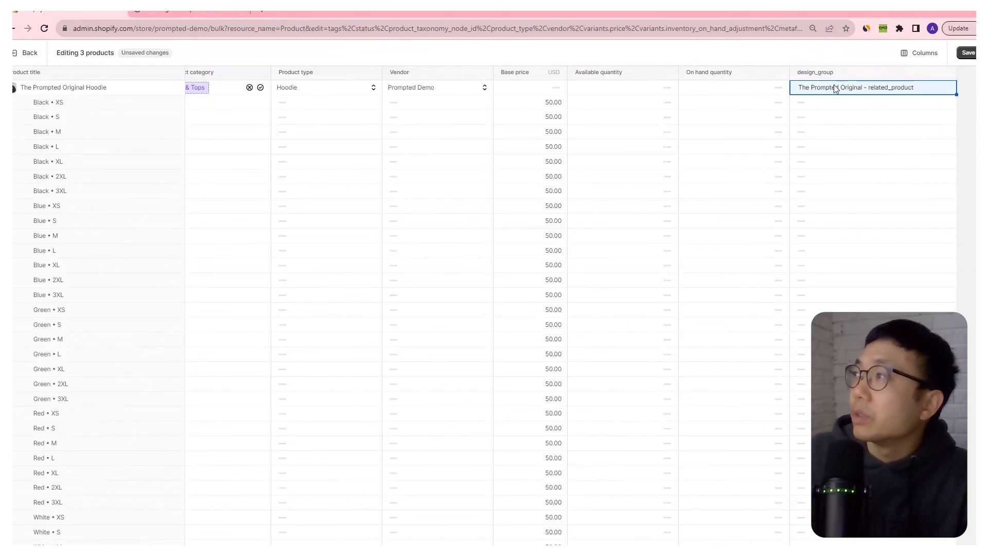
Give the Long Sleeves Shirt and T-Shirt the same design_group, "The Prompted Original - related_product", and save the products
scroll(859, 121, "down", 5)
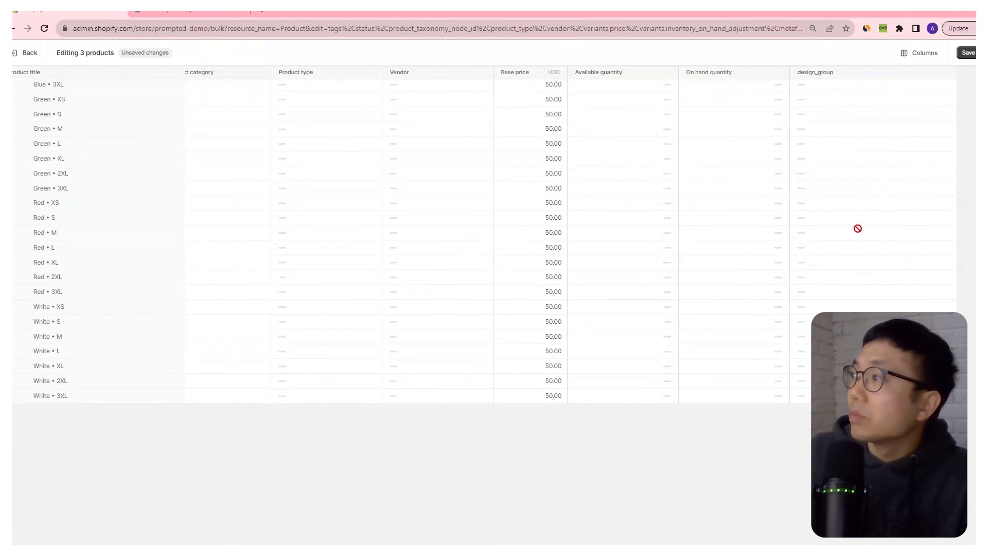
scroll(858, 228, "down", 4)
left_click(834, 217)
type("The Prompted Original - sleeves product")
scroll(846, 283, "down", 10)
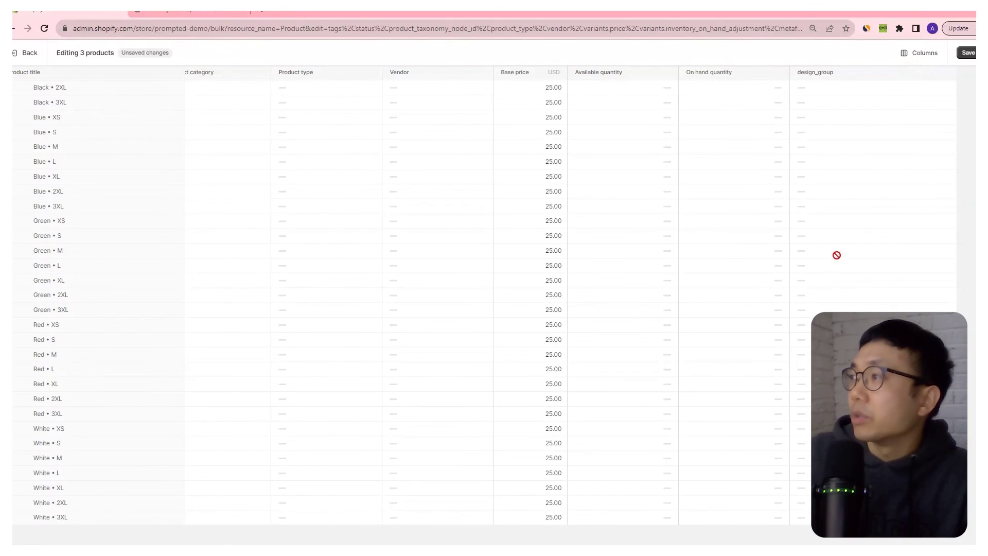
scroll(828, 216, "up", 4)
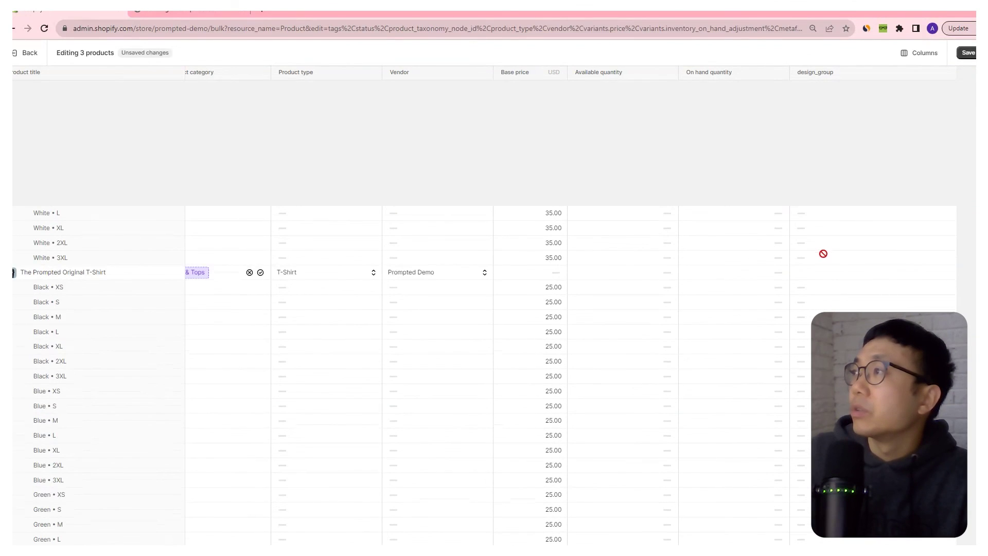
left_click(811, 273)
type("The Prompted Original - related_product")
left_click(967, 53)
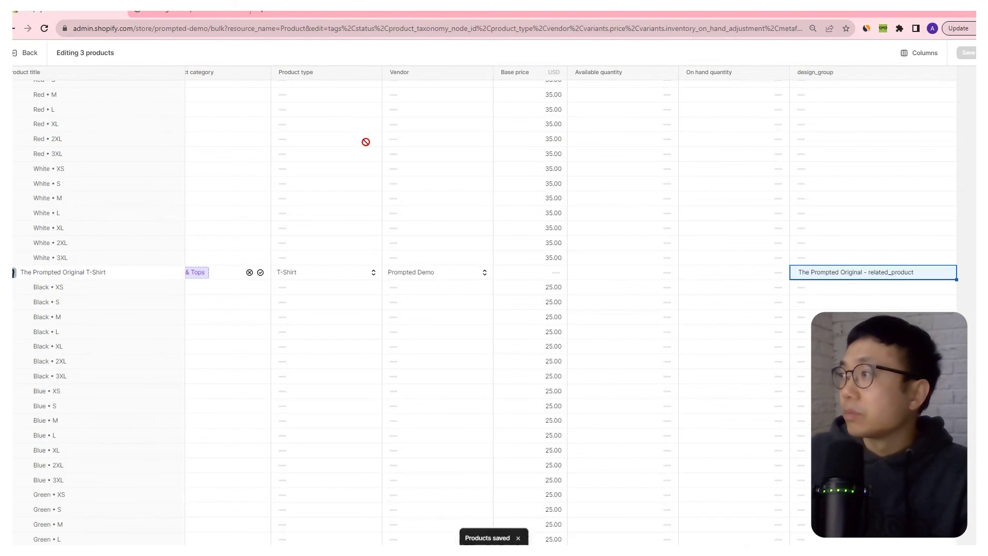
Reload the storefront and test the Style options on The Prompted Original T-Shirt's page by switching between the linked products
key("ctrl+Tab")
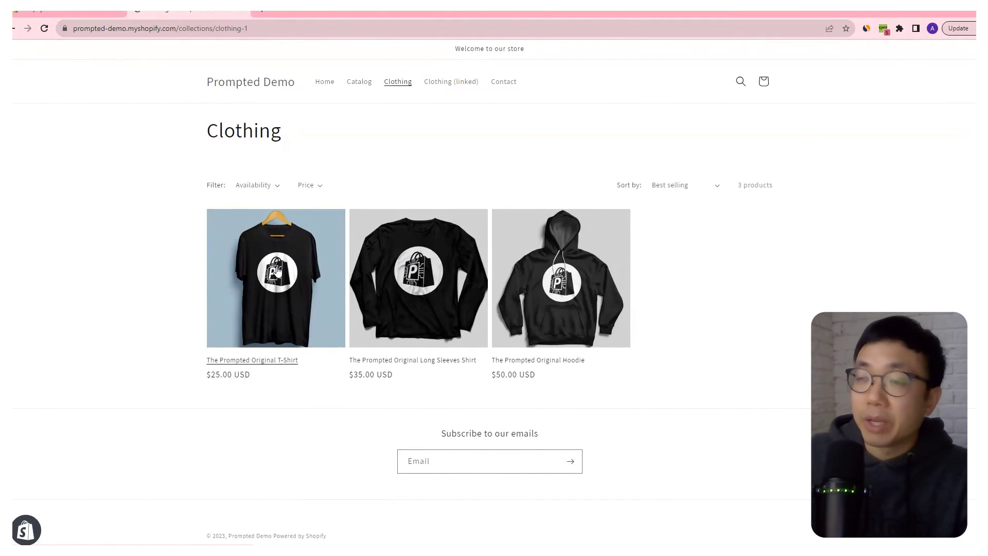
key("F5")
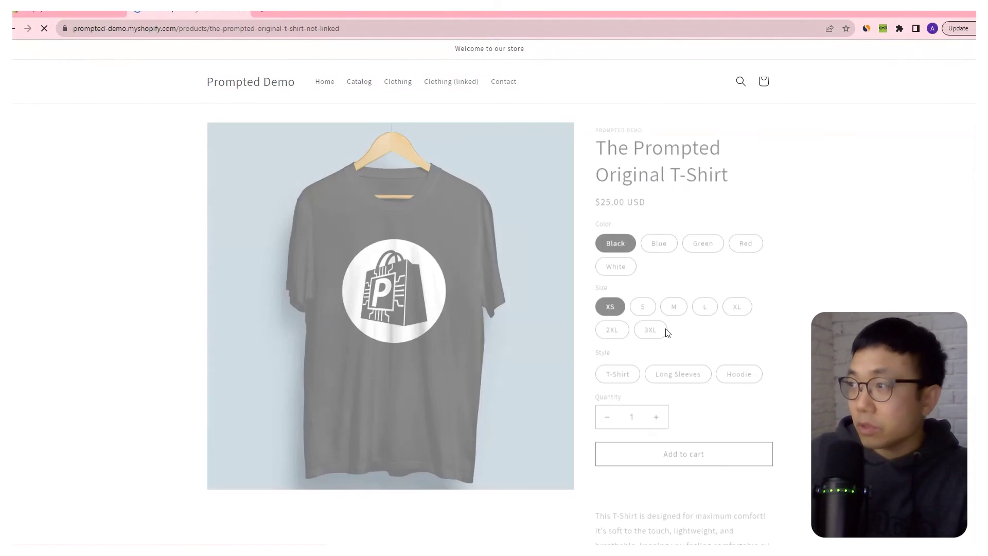
left_click(672, 369)
left_click(751, 427)
left_click(617, 397)
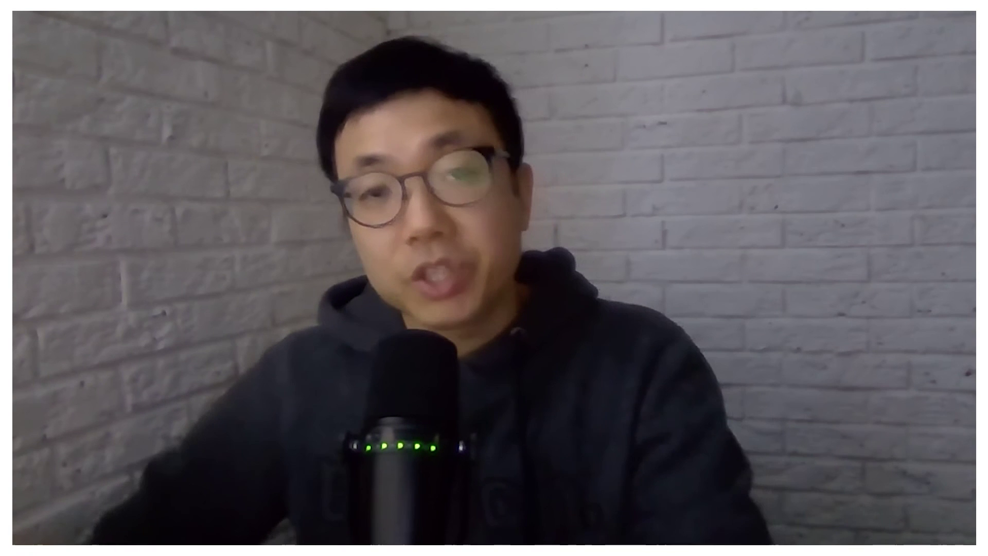